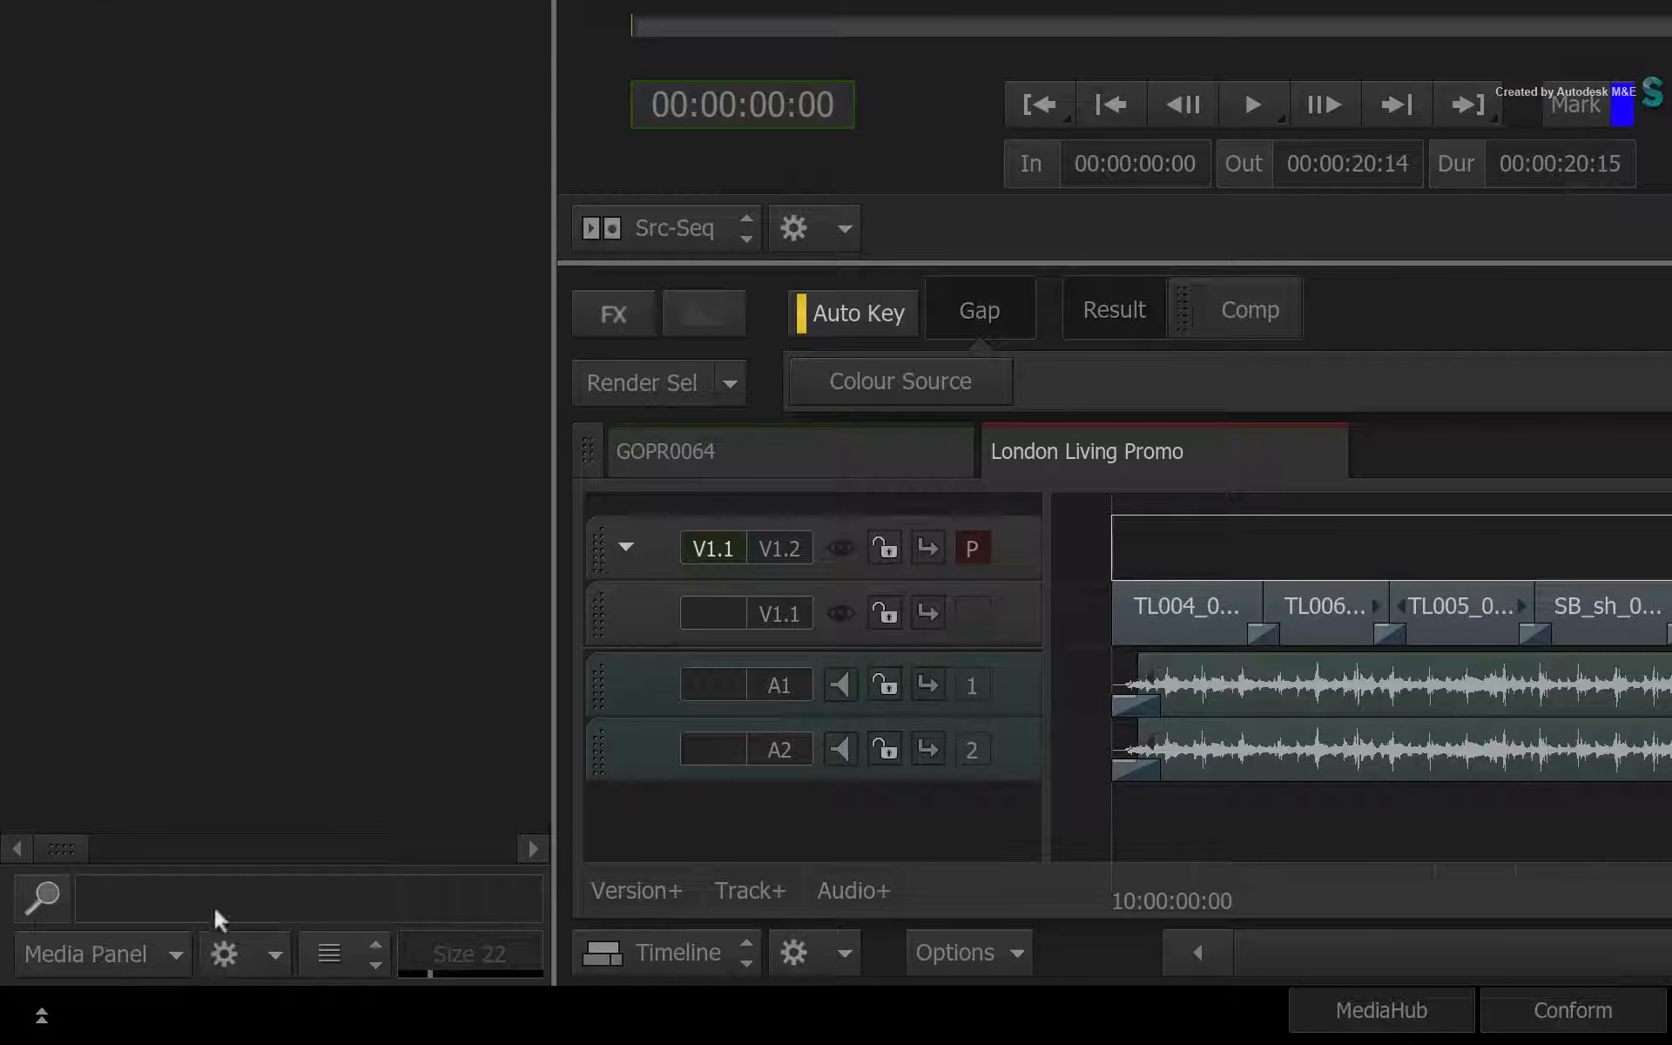
Search the media panel for clips with names containing LS and close the name search results
click(112, 974)
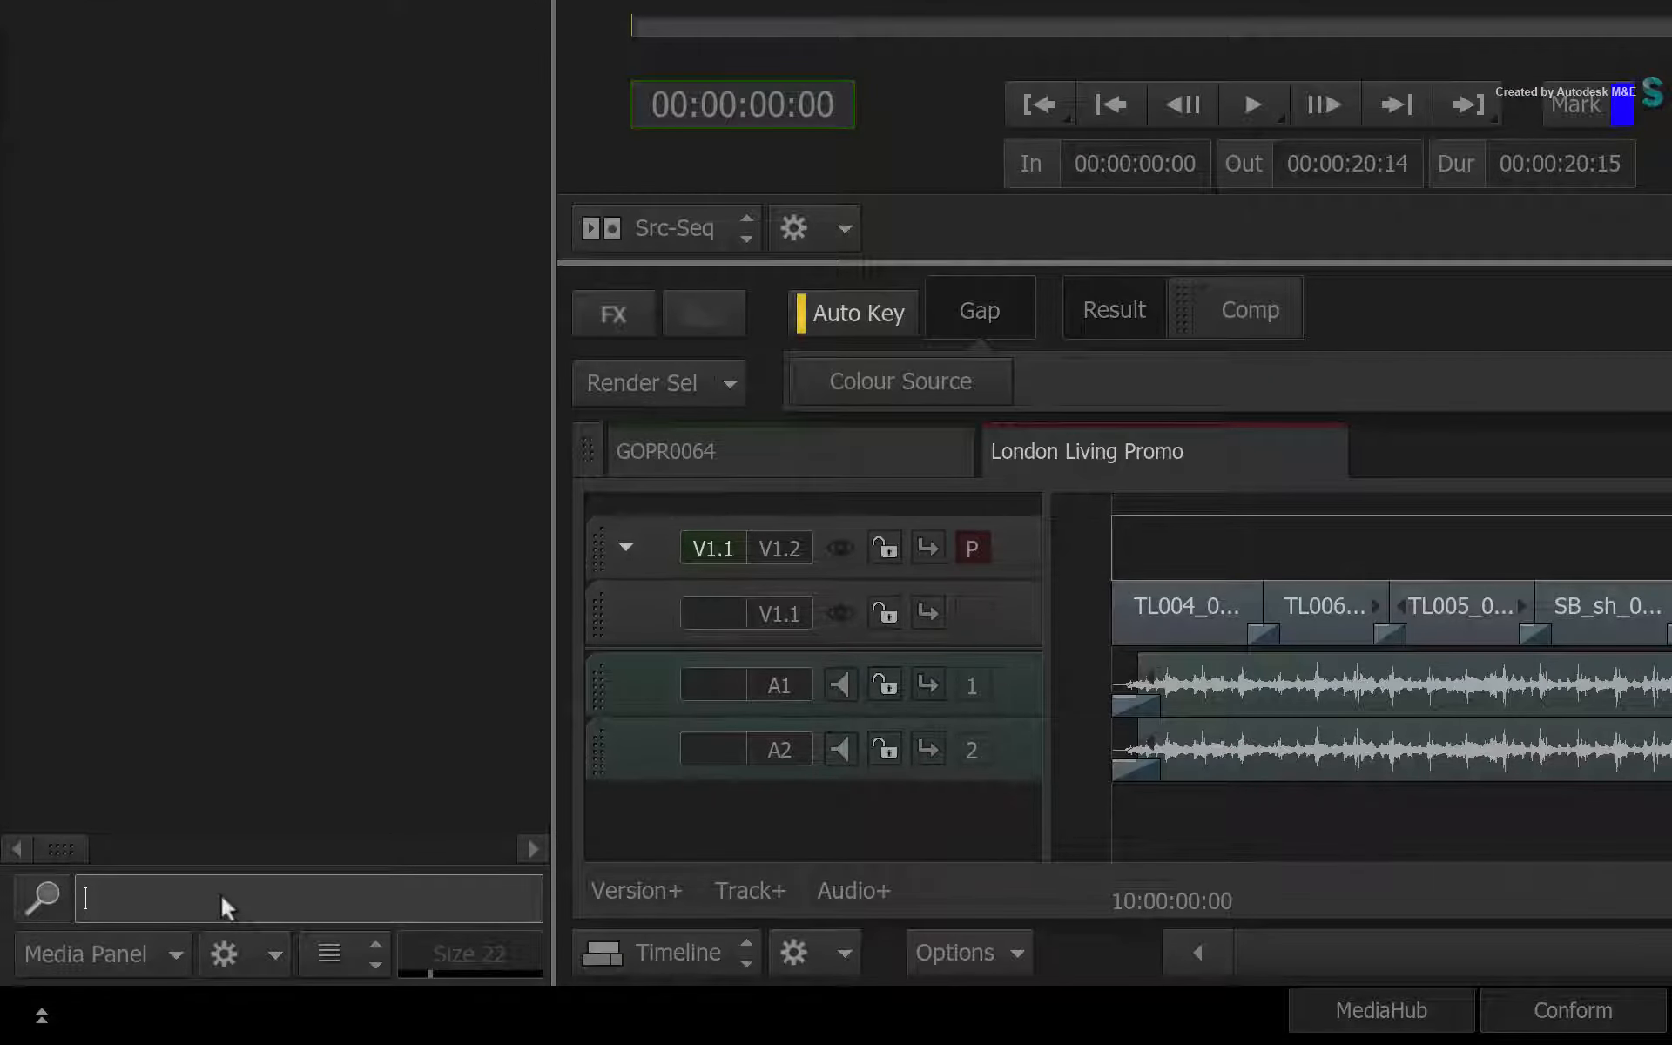
text(LS)
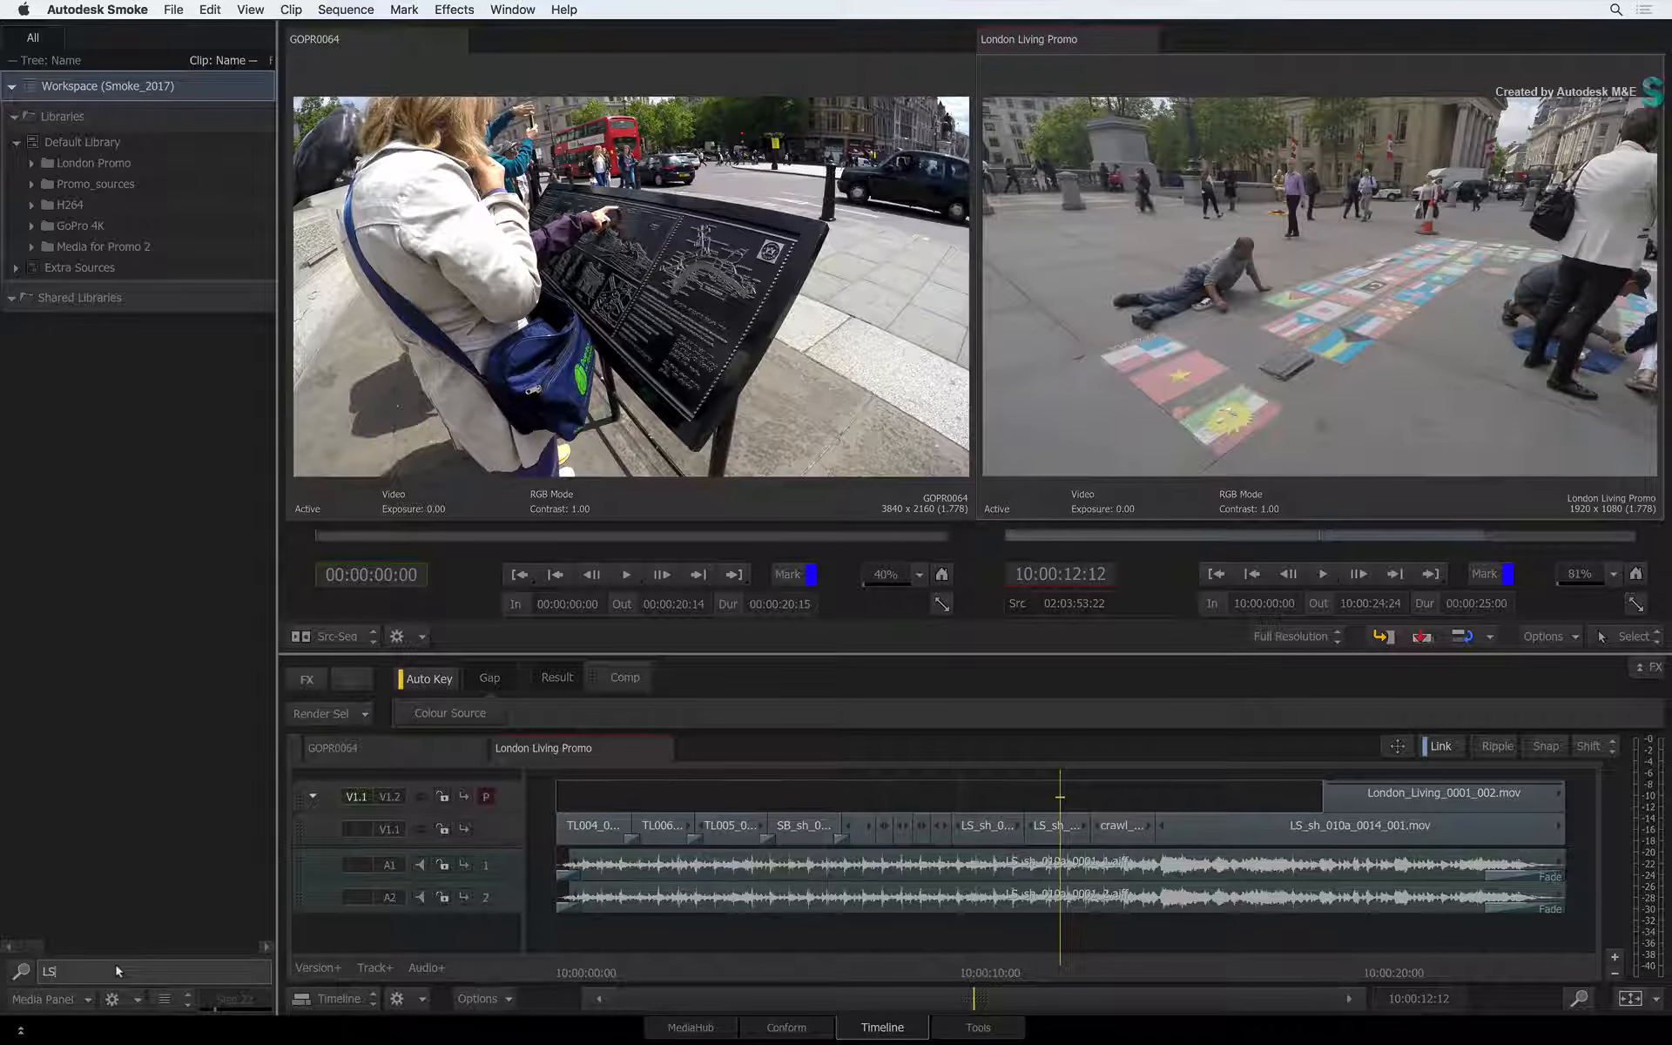
key(Return)
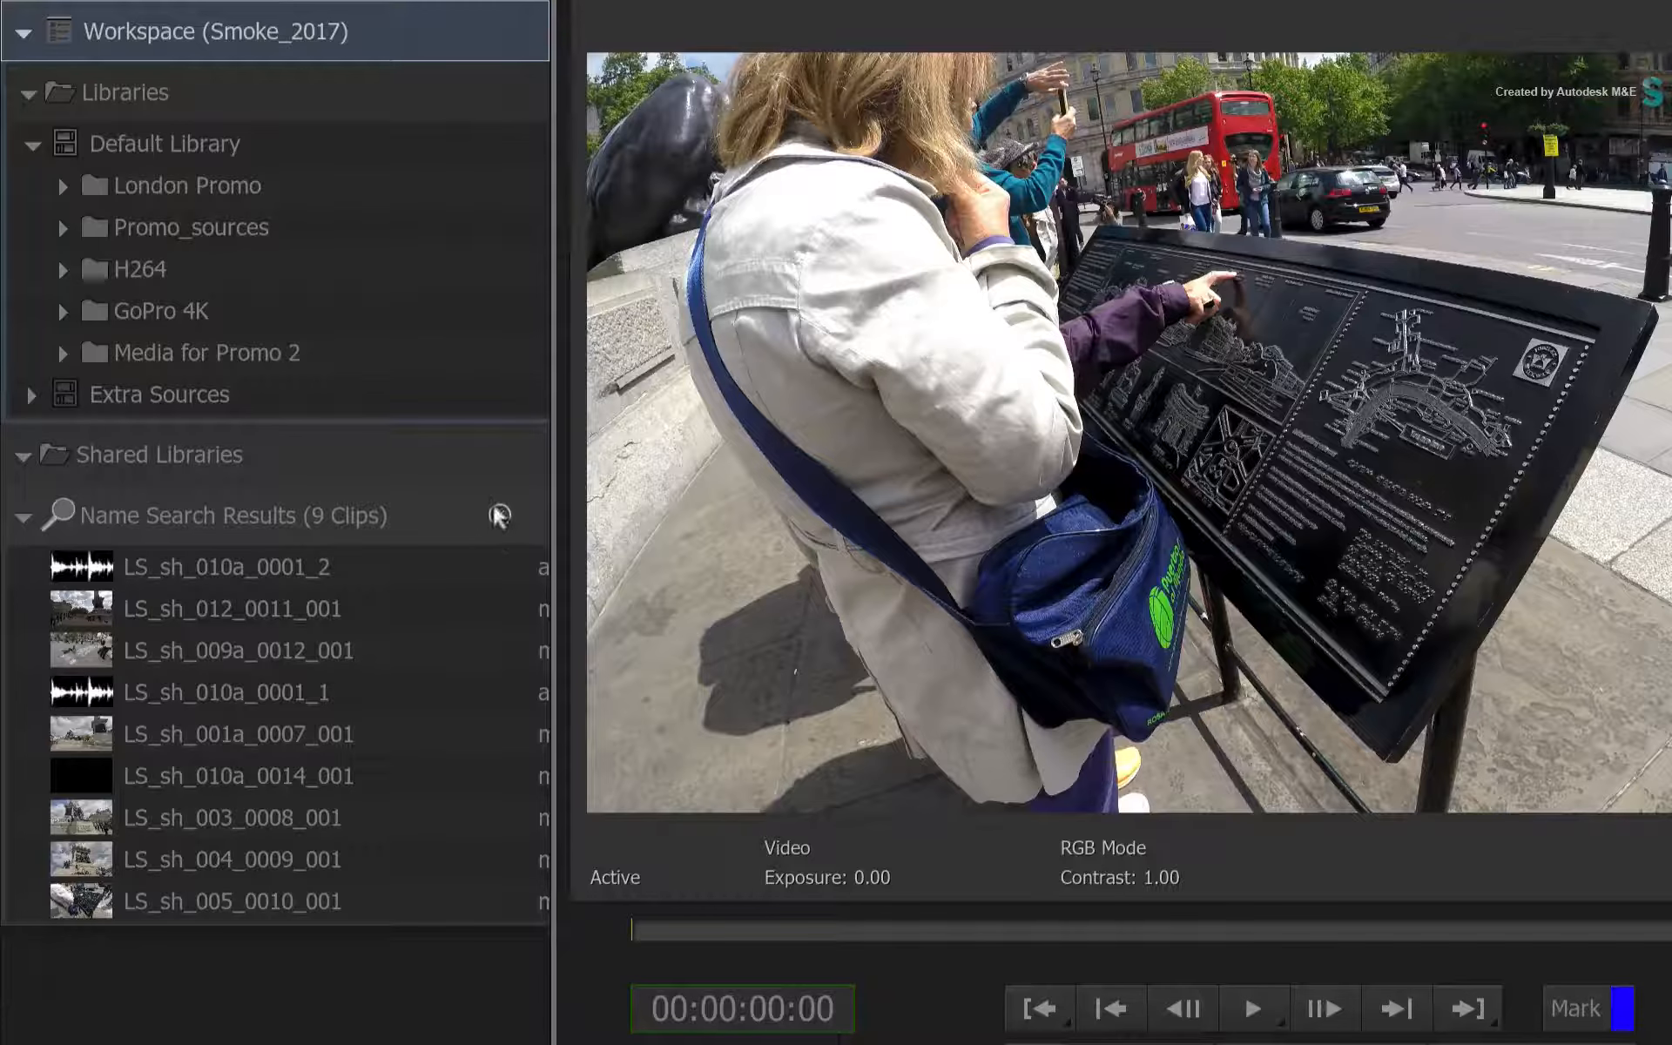
click(498, 514)
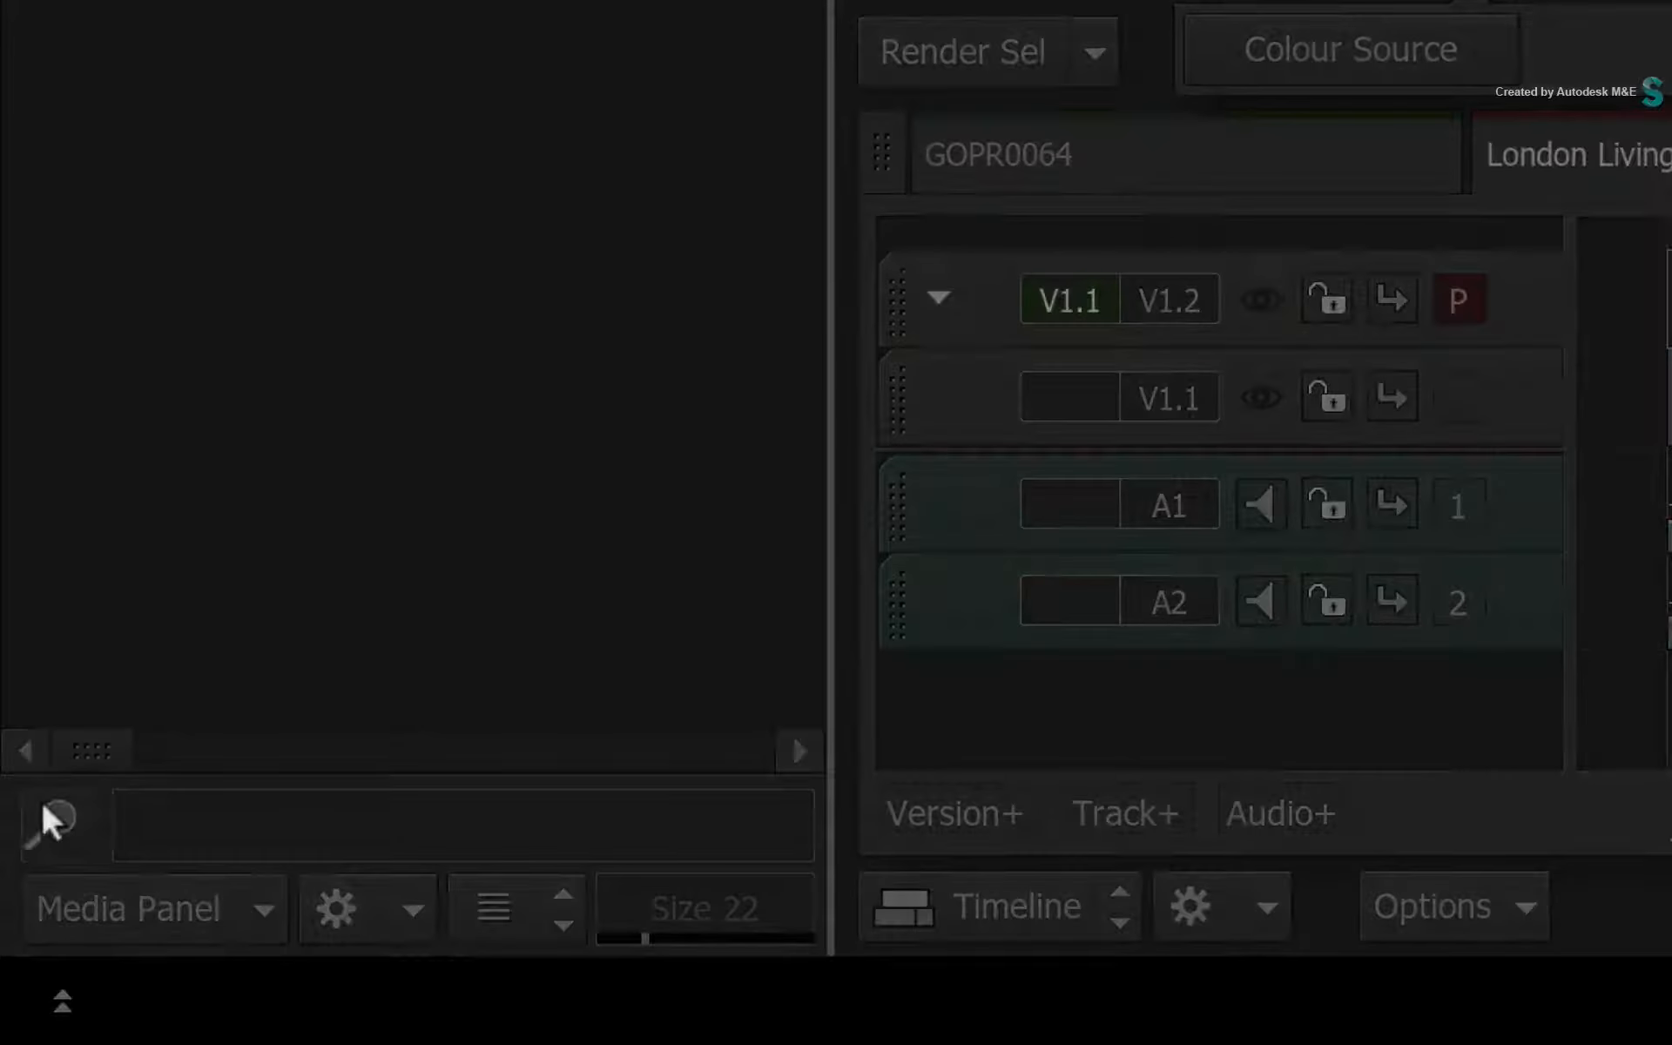
Run an advanced media panel search for clips whose Tape contains GP002
click(45, 806)
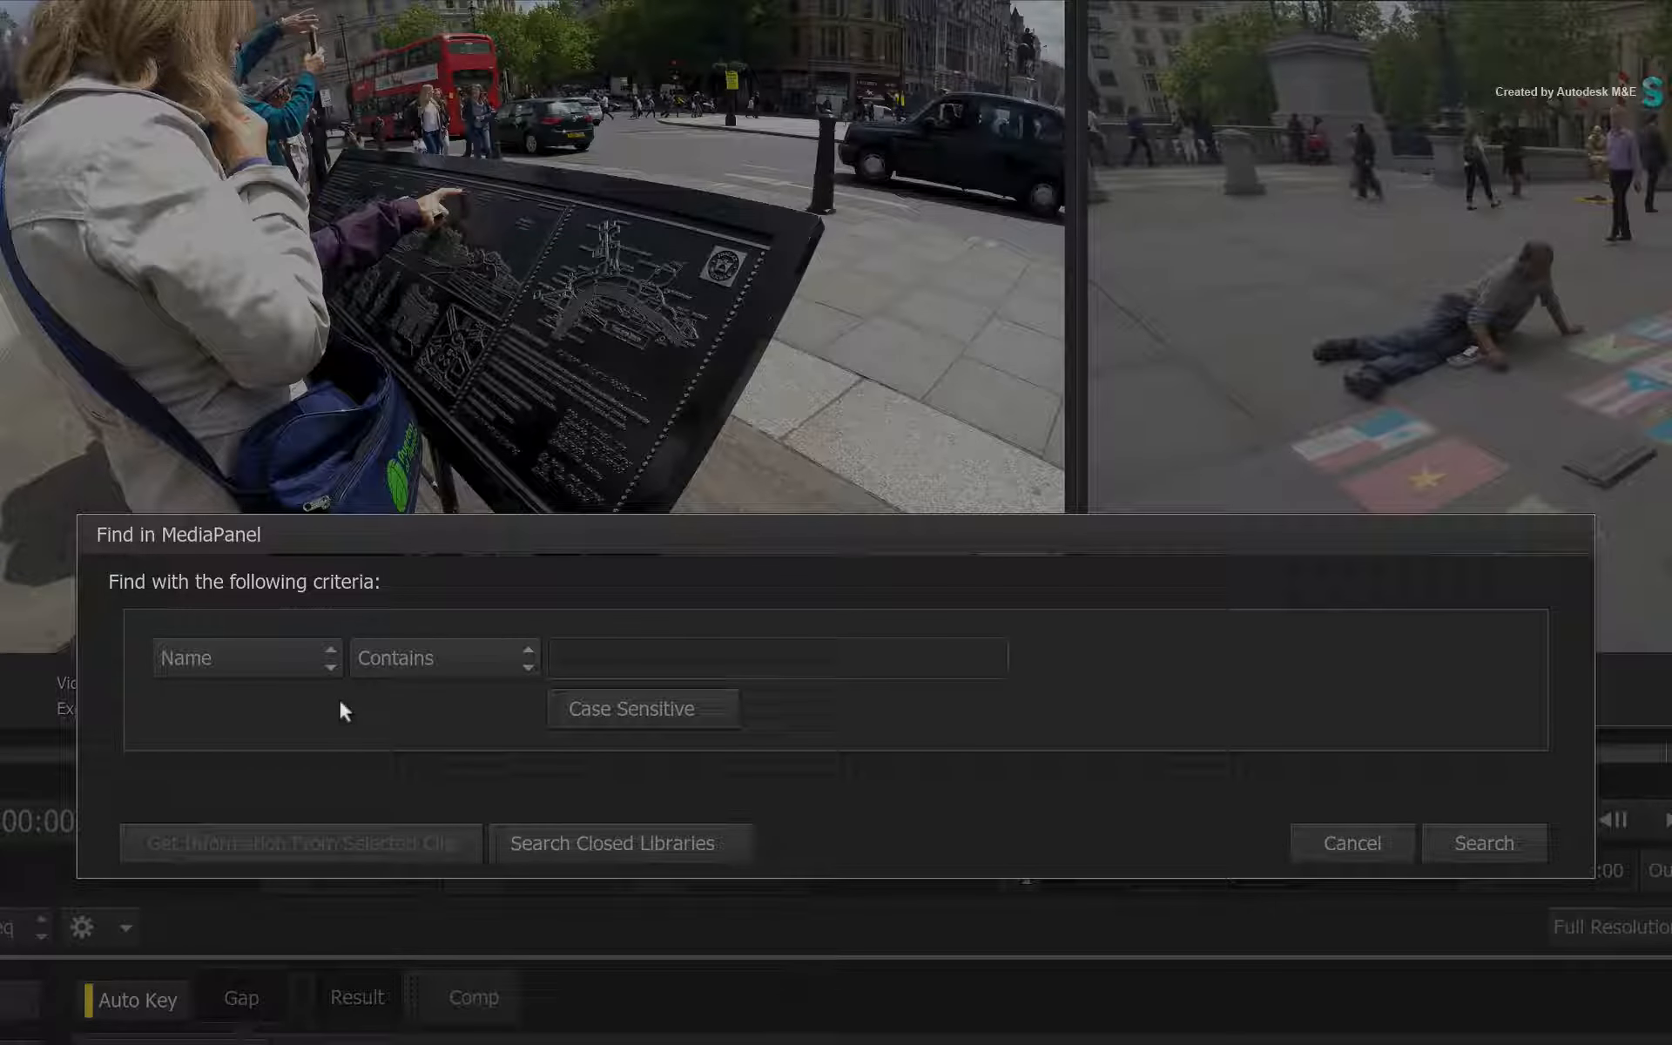
click(266, 658)
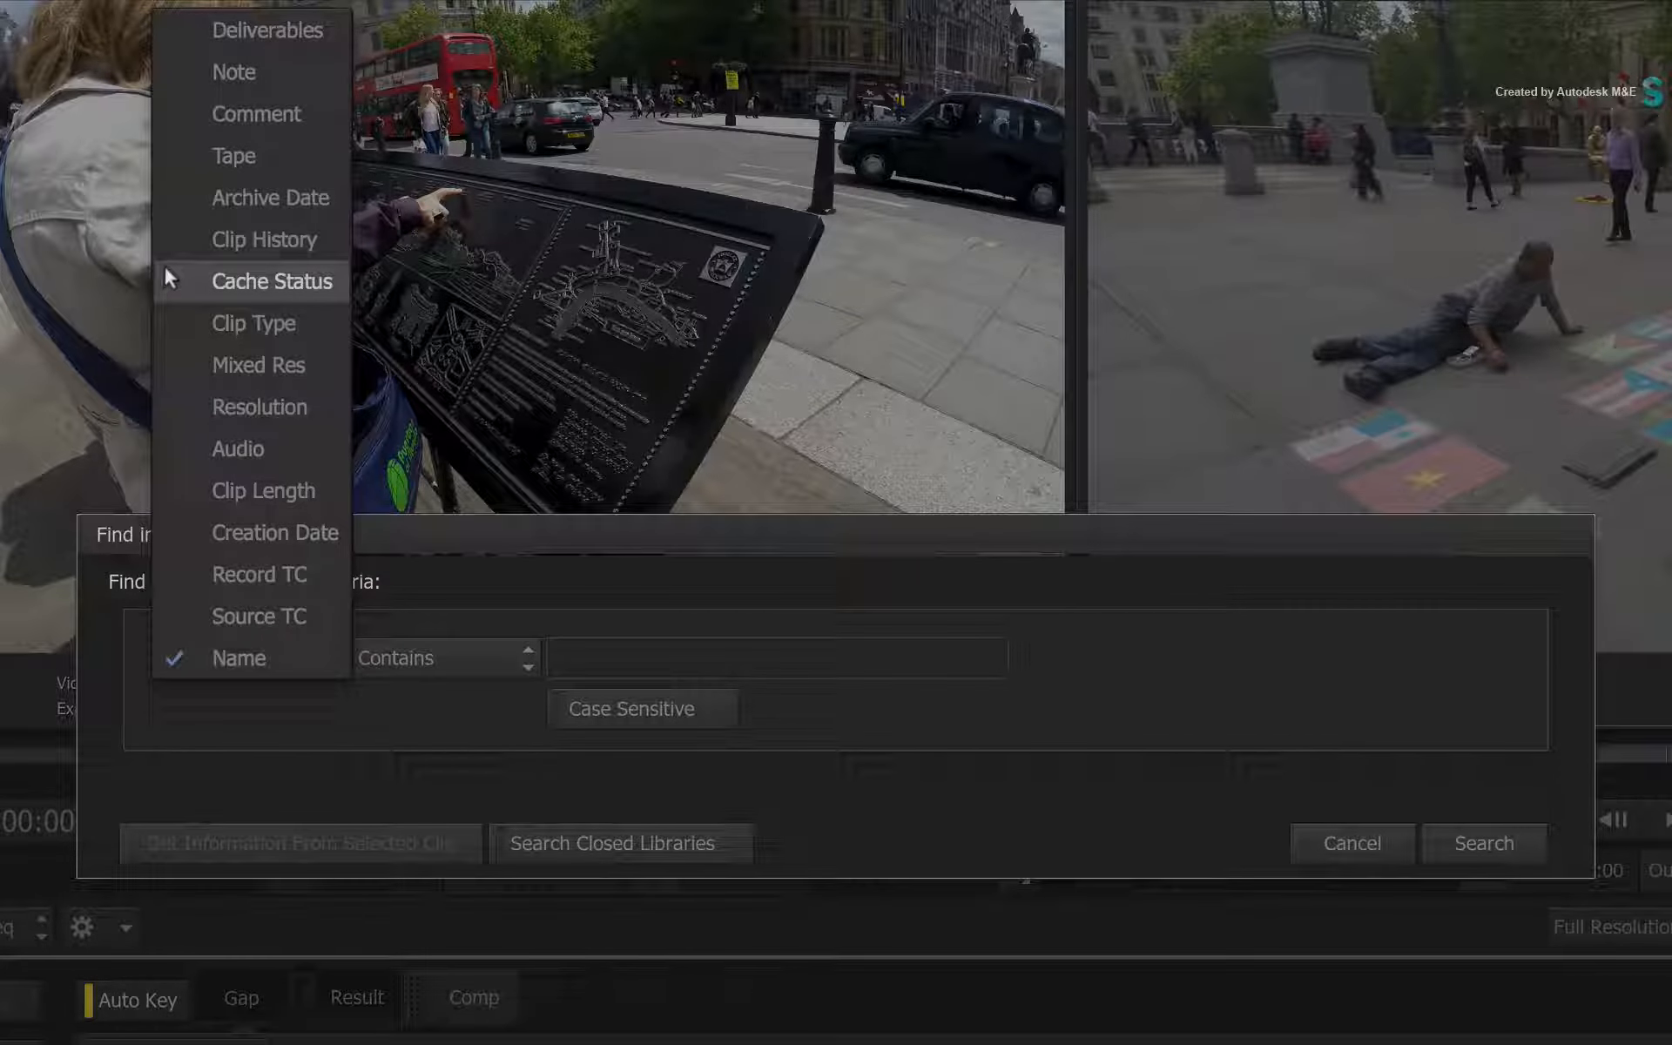
click(185, 155)
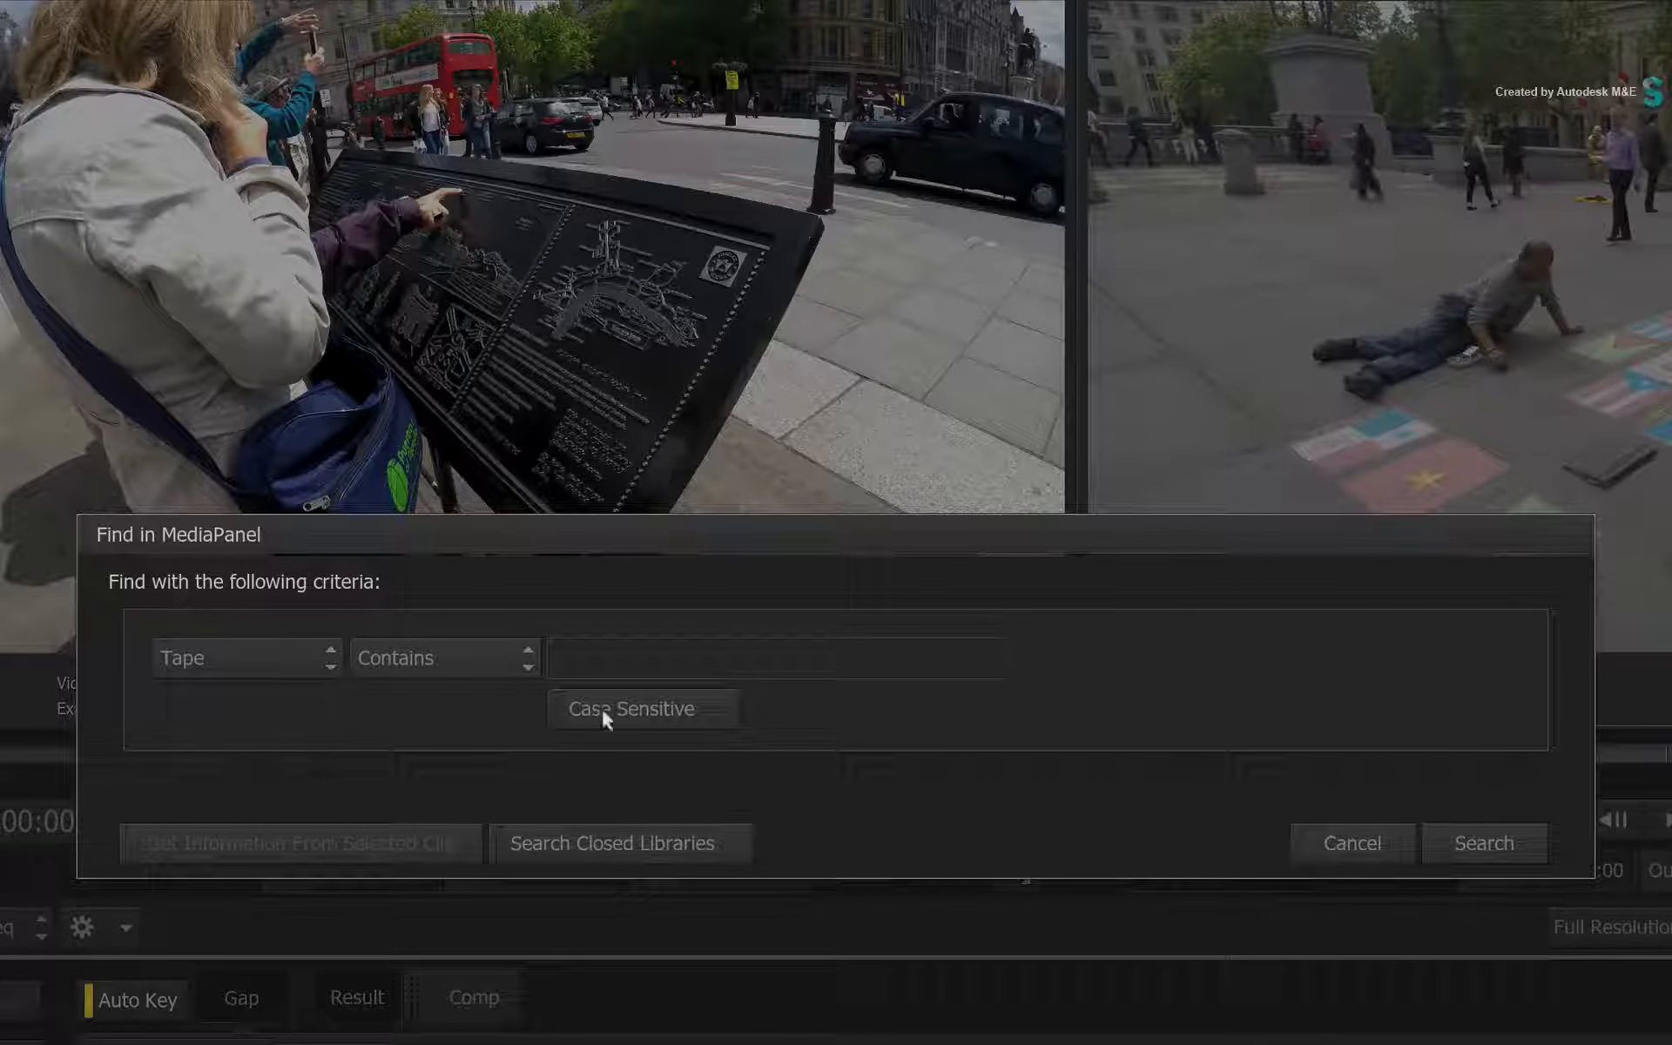
click(631, 653)
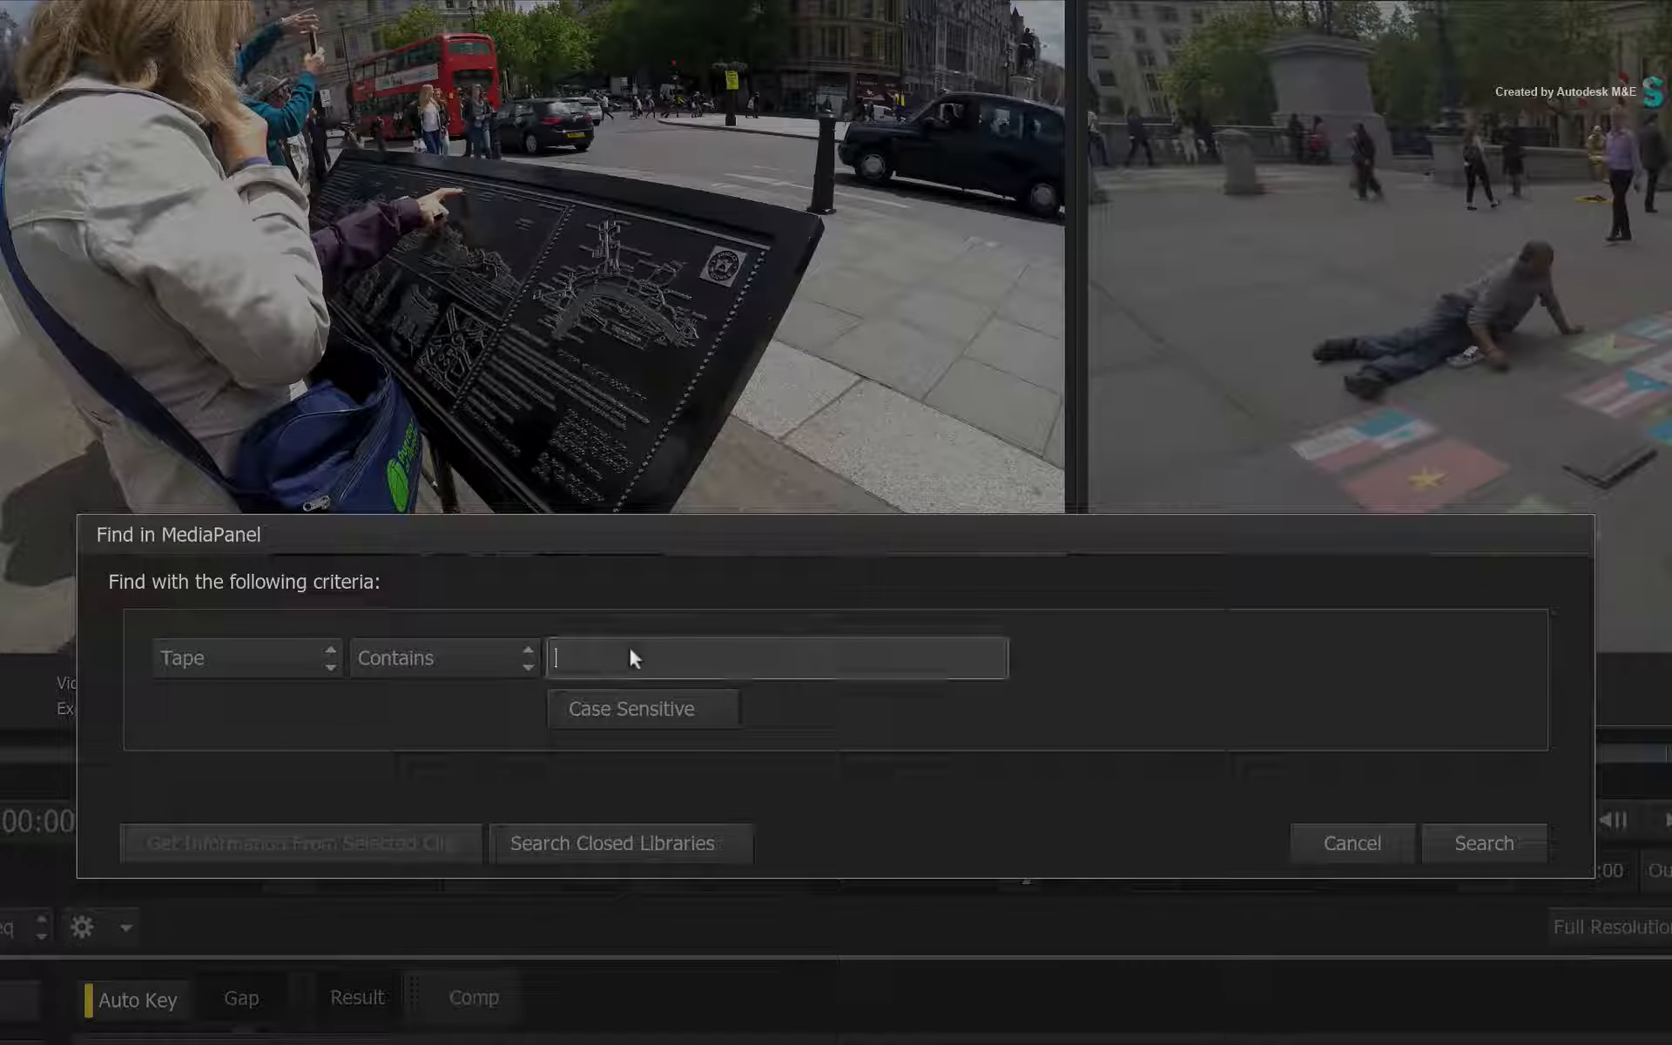
text(GP002)
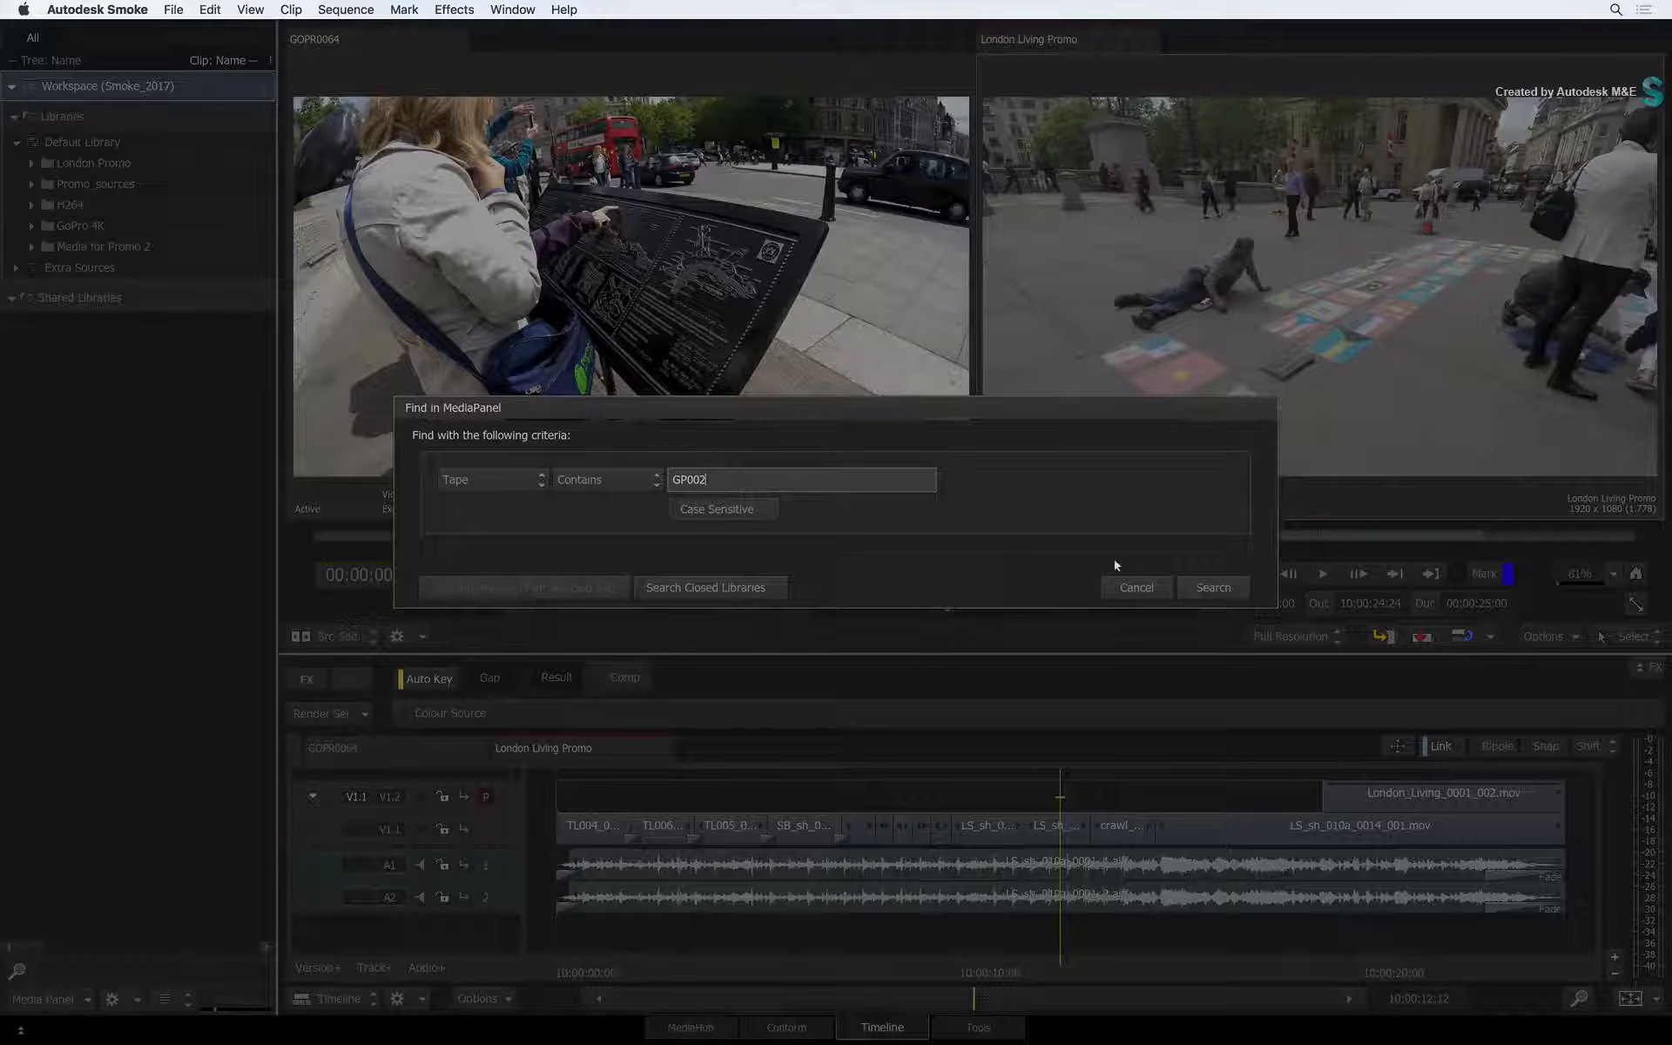
click(1212, 587)
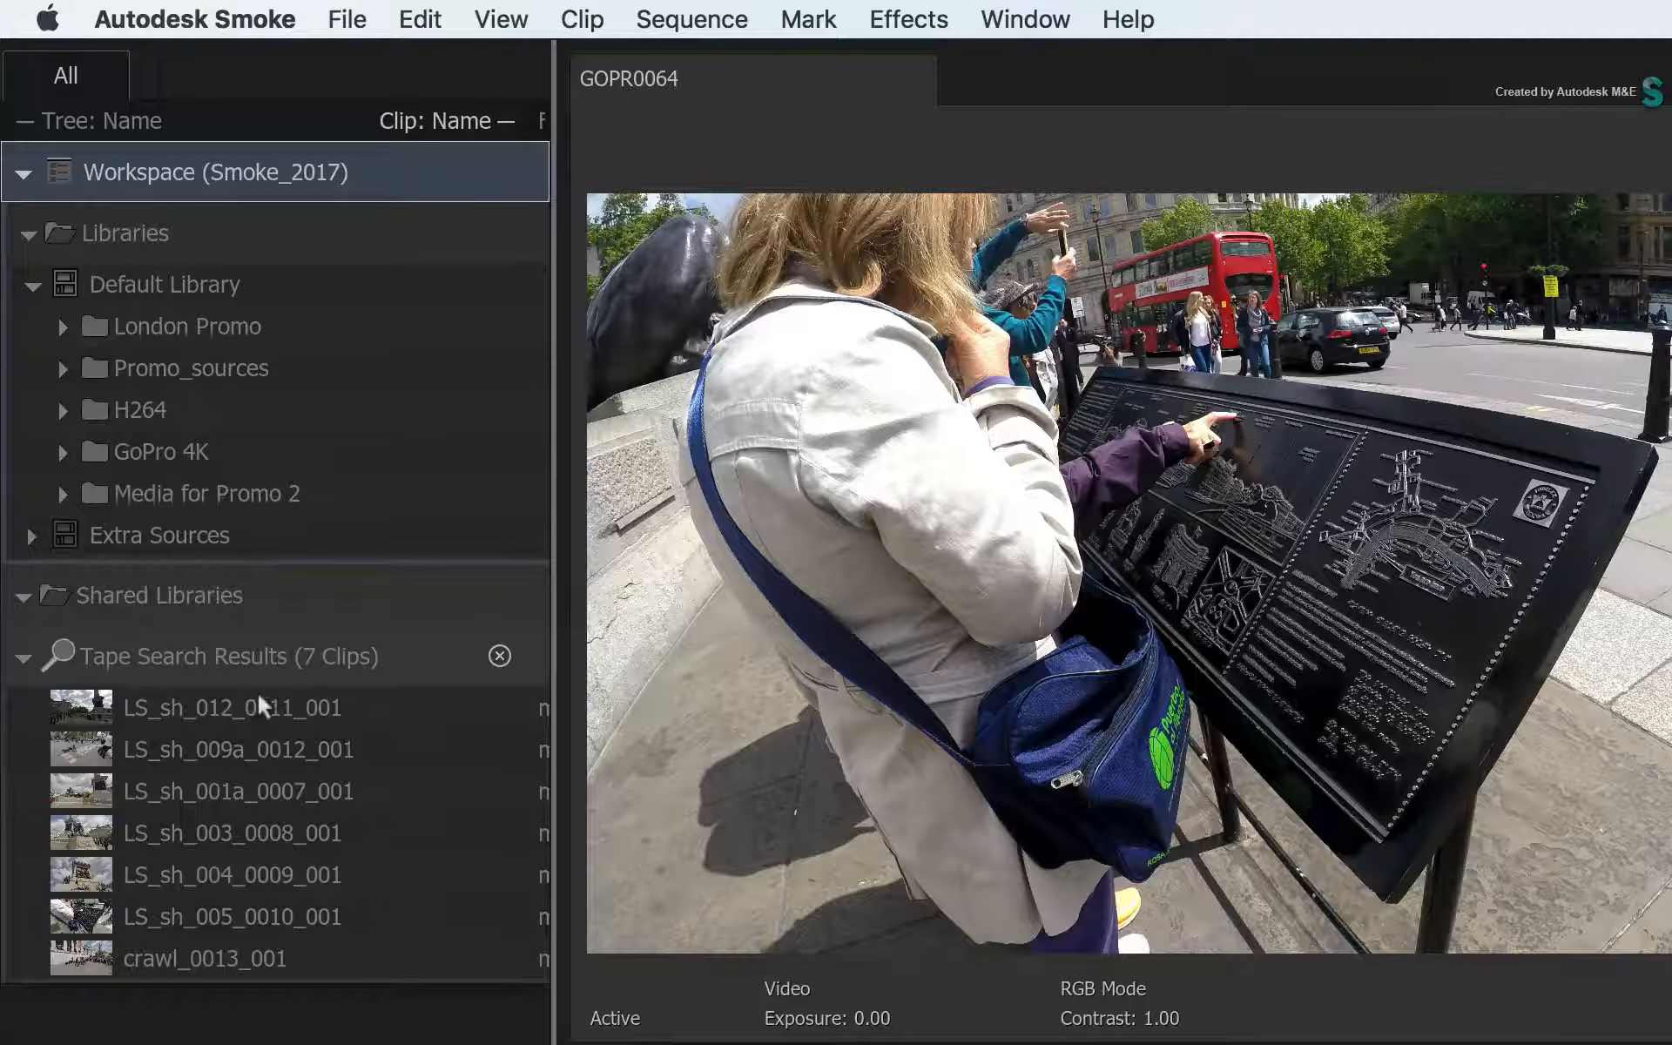
View several clips from the tape search results in the source viewer, ending with LS_sh_012_0011_001
click(252, 726)
click(251, 754)
click(247, 787)
click(242, 826)
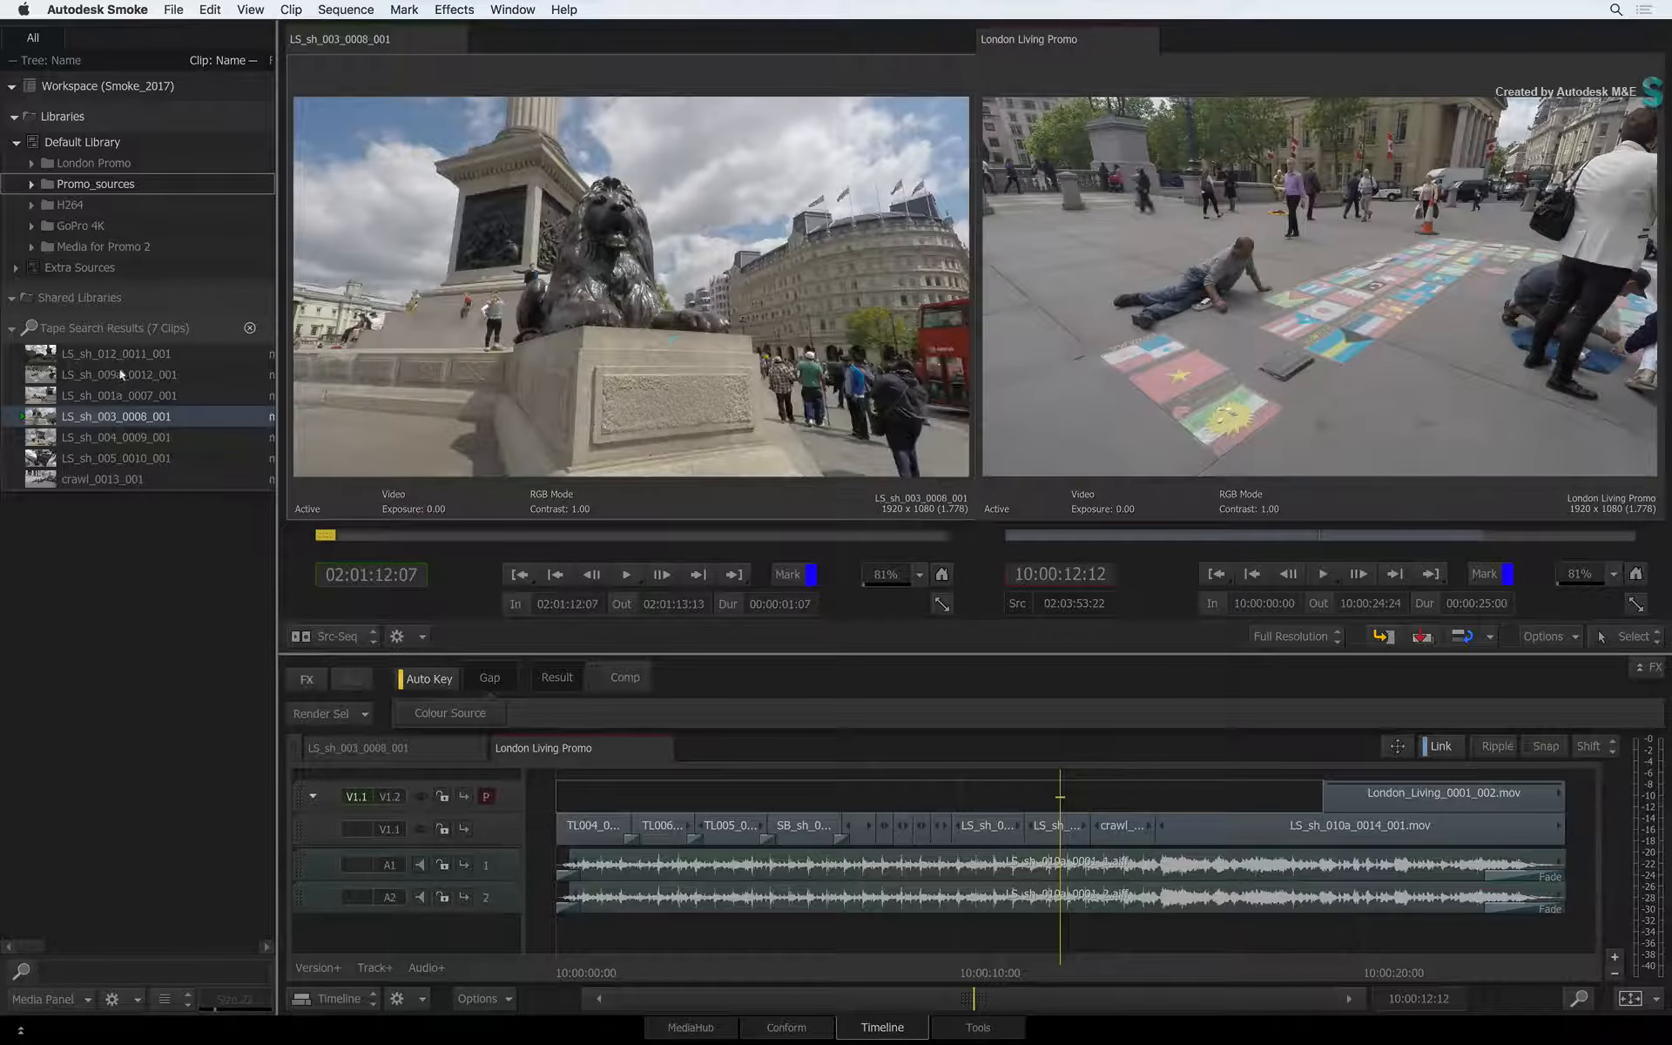
click(122, 374)
click(121, 354)
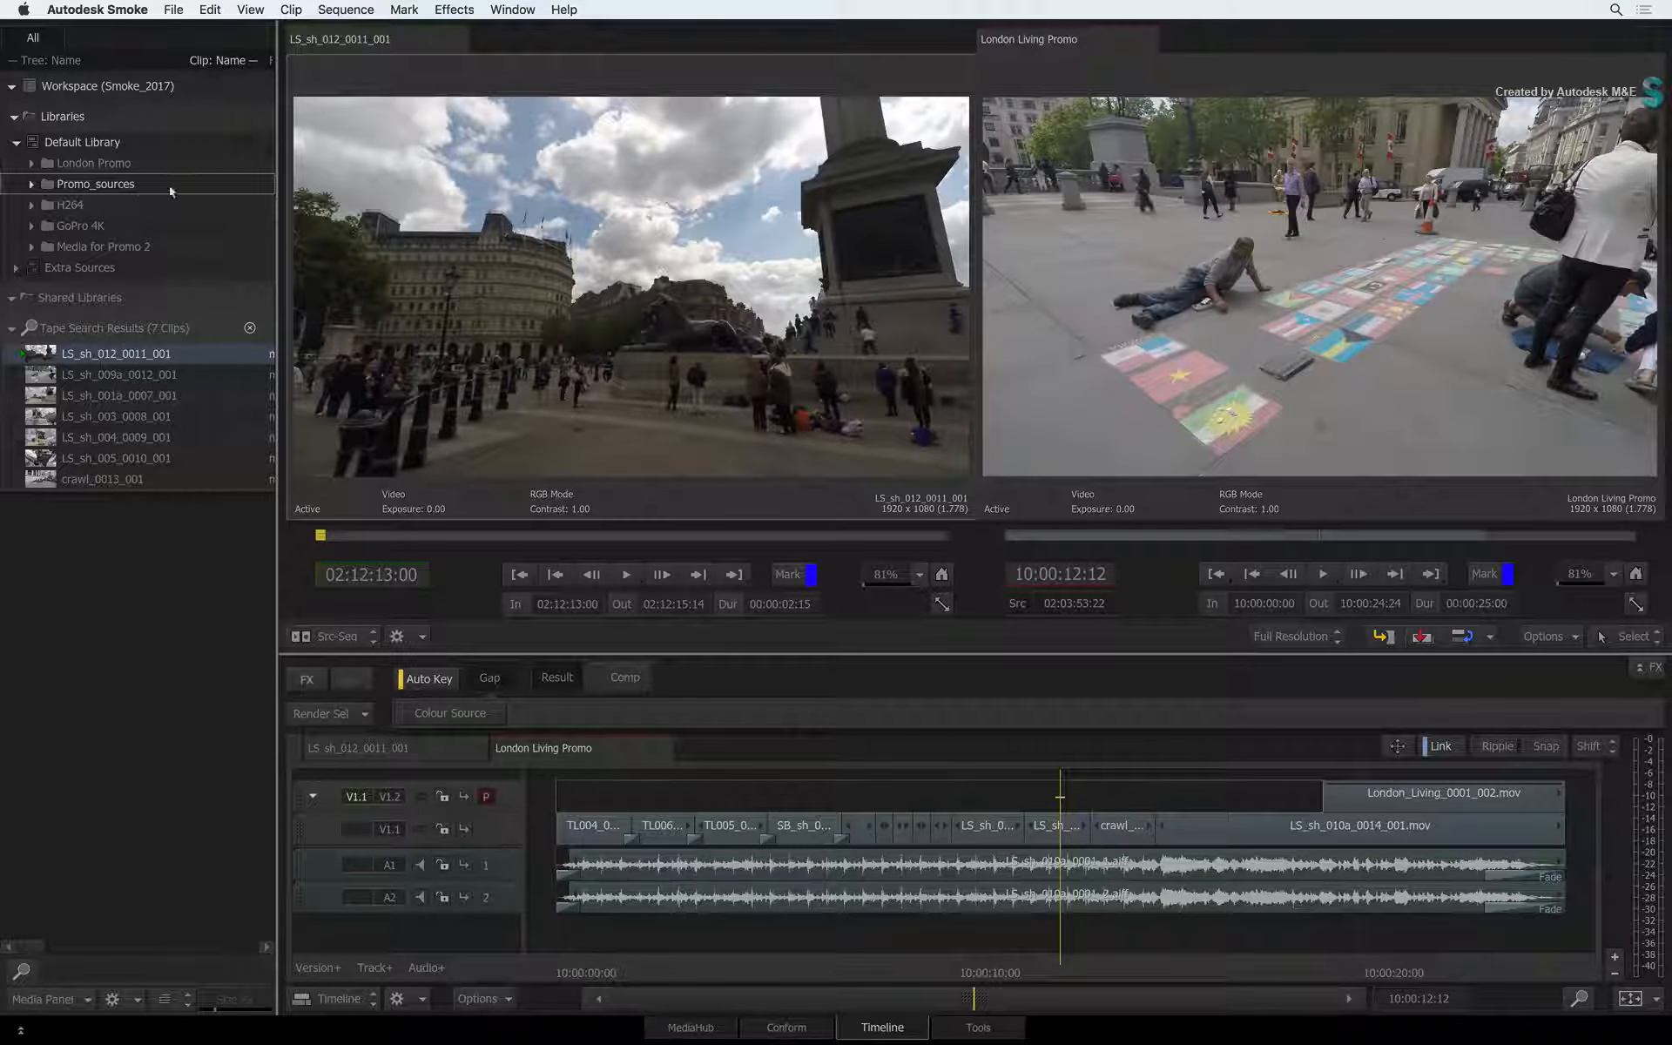
Expand Promo_sources and its Leister SQ folder, step through the found clips to locate them there, and collapse Promo_sources
click(30, 184)
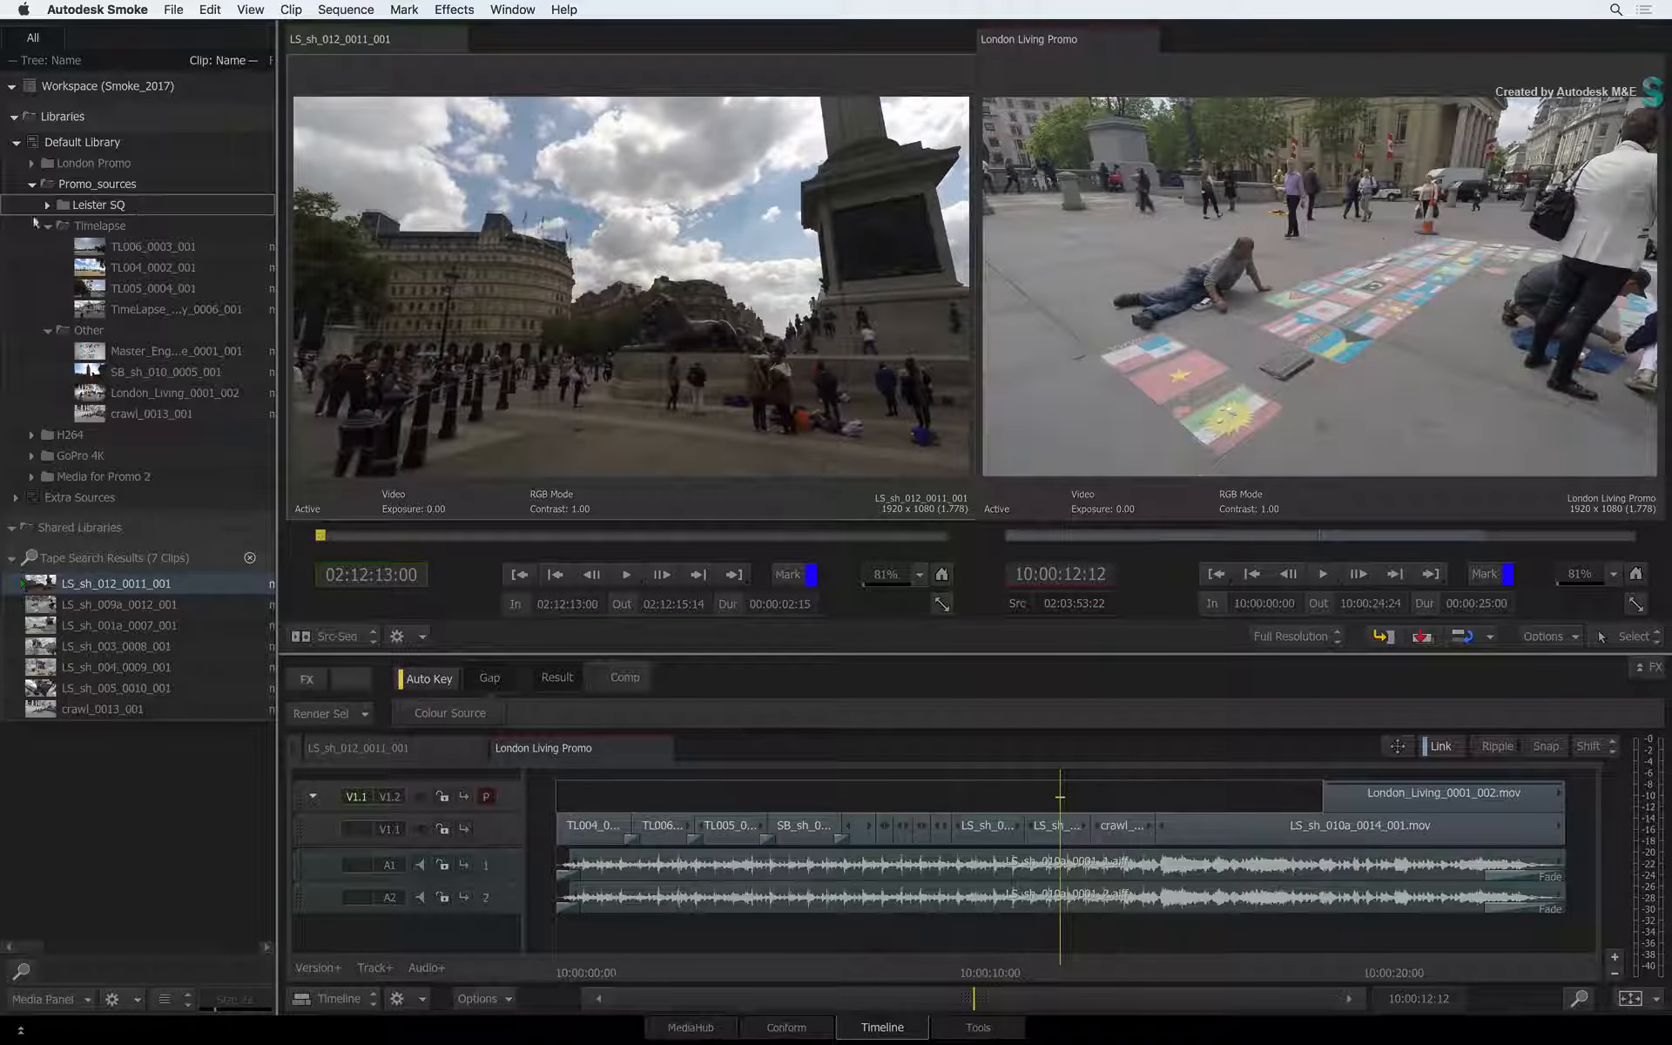
click(46, 206)
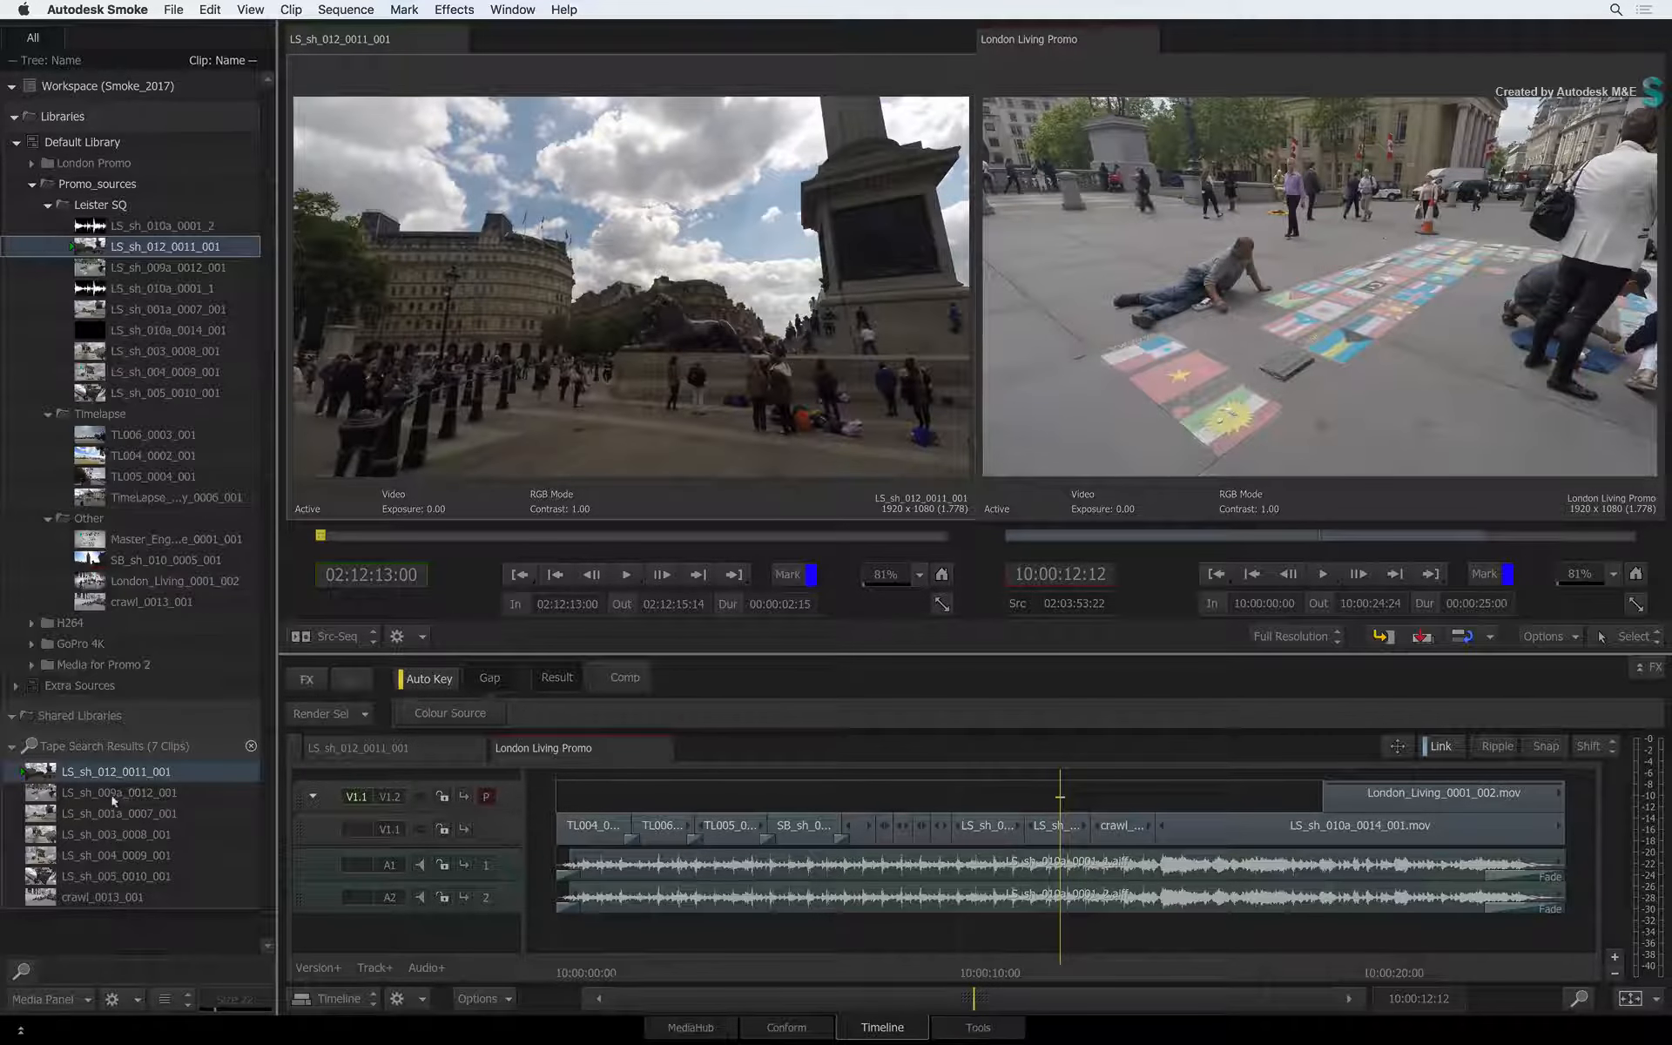
key(Down)
key(Down)
key(Down)
key(Down)
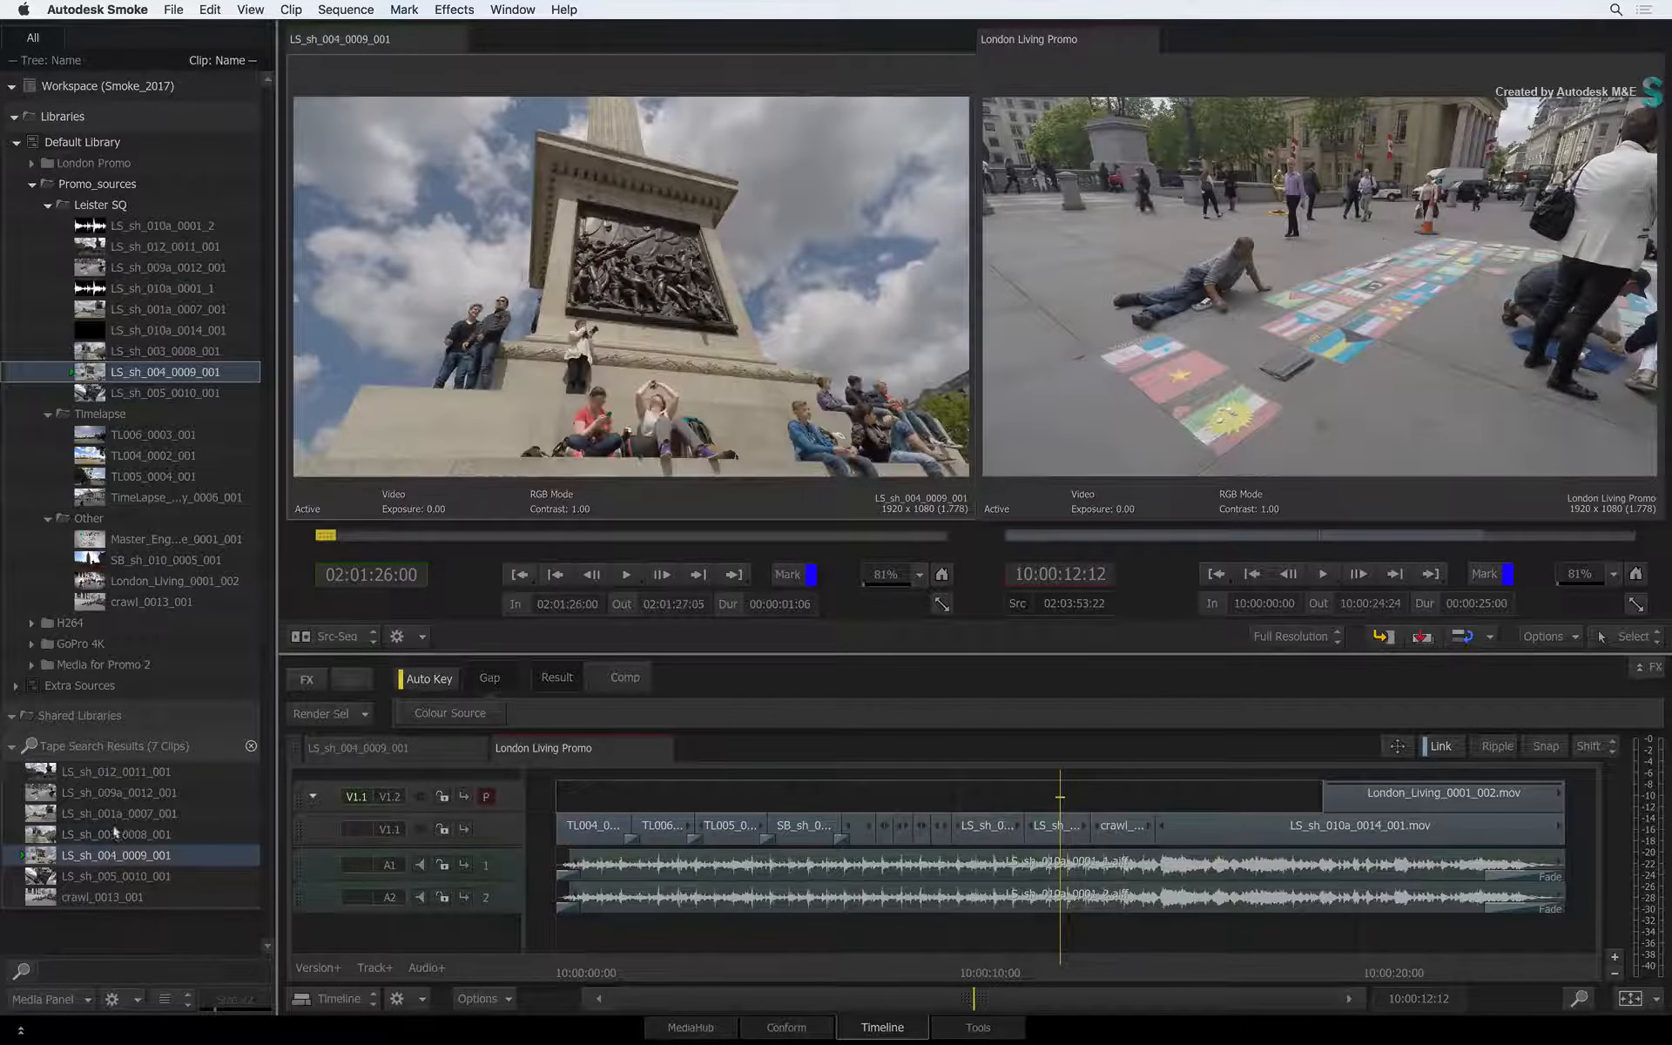
click(113, 828)
click(114, 808)
click(116, 766)
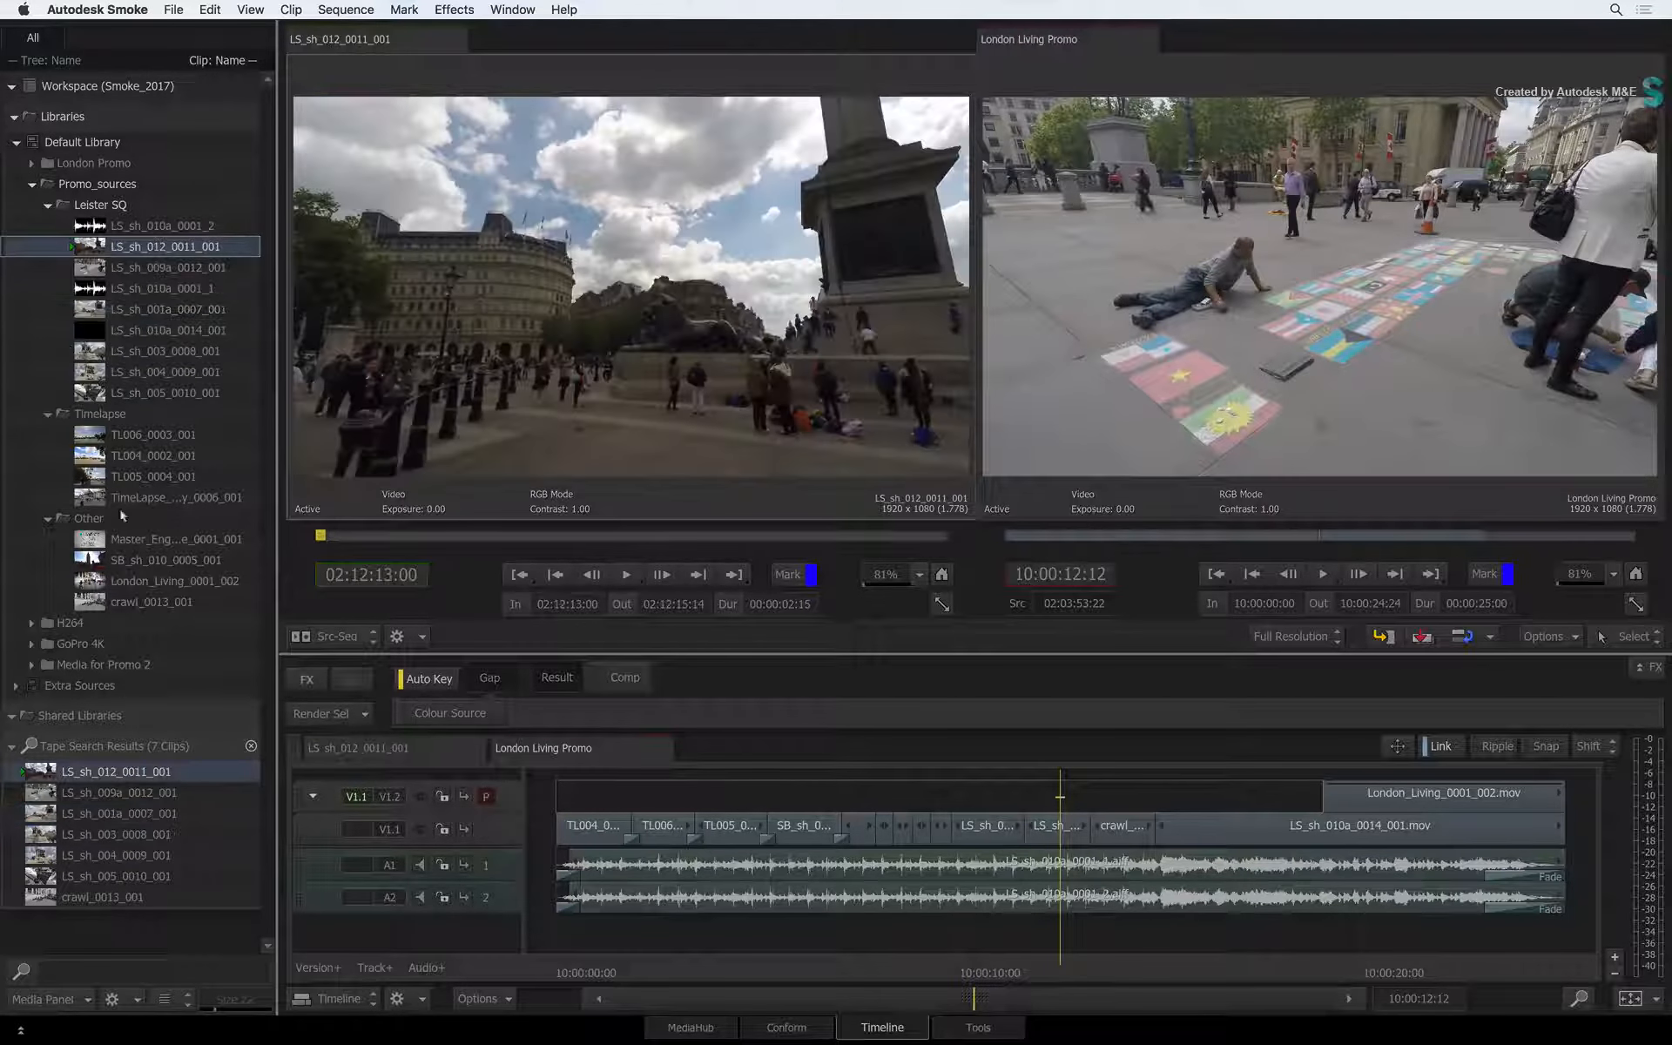
click(29, 183)
View more of the found clips, ending with LS_sh_001a_0007_001, and close the tape search results
click(92, 376)
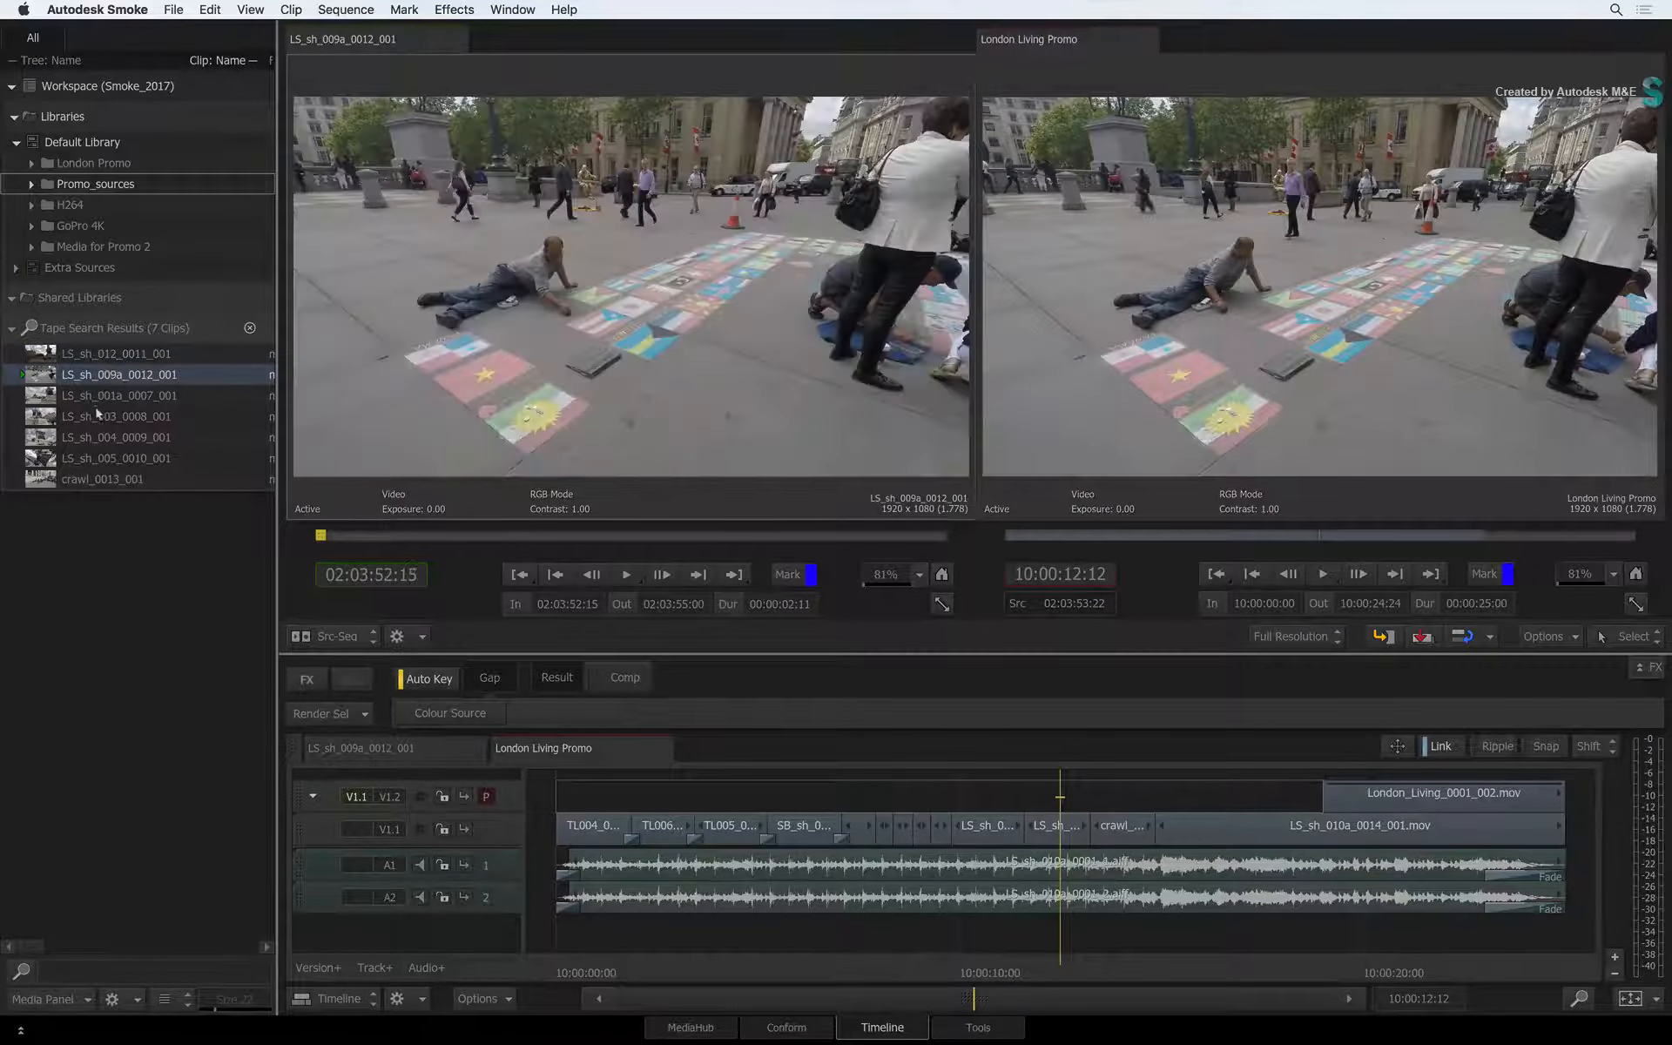
click(98, 415)
click(110, 397)
click(248, 328)
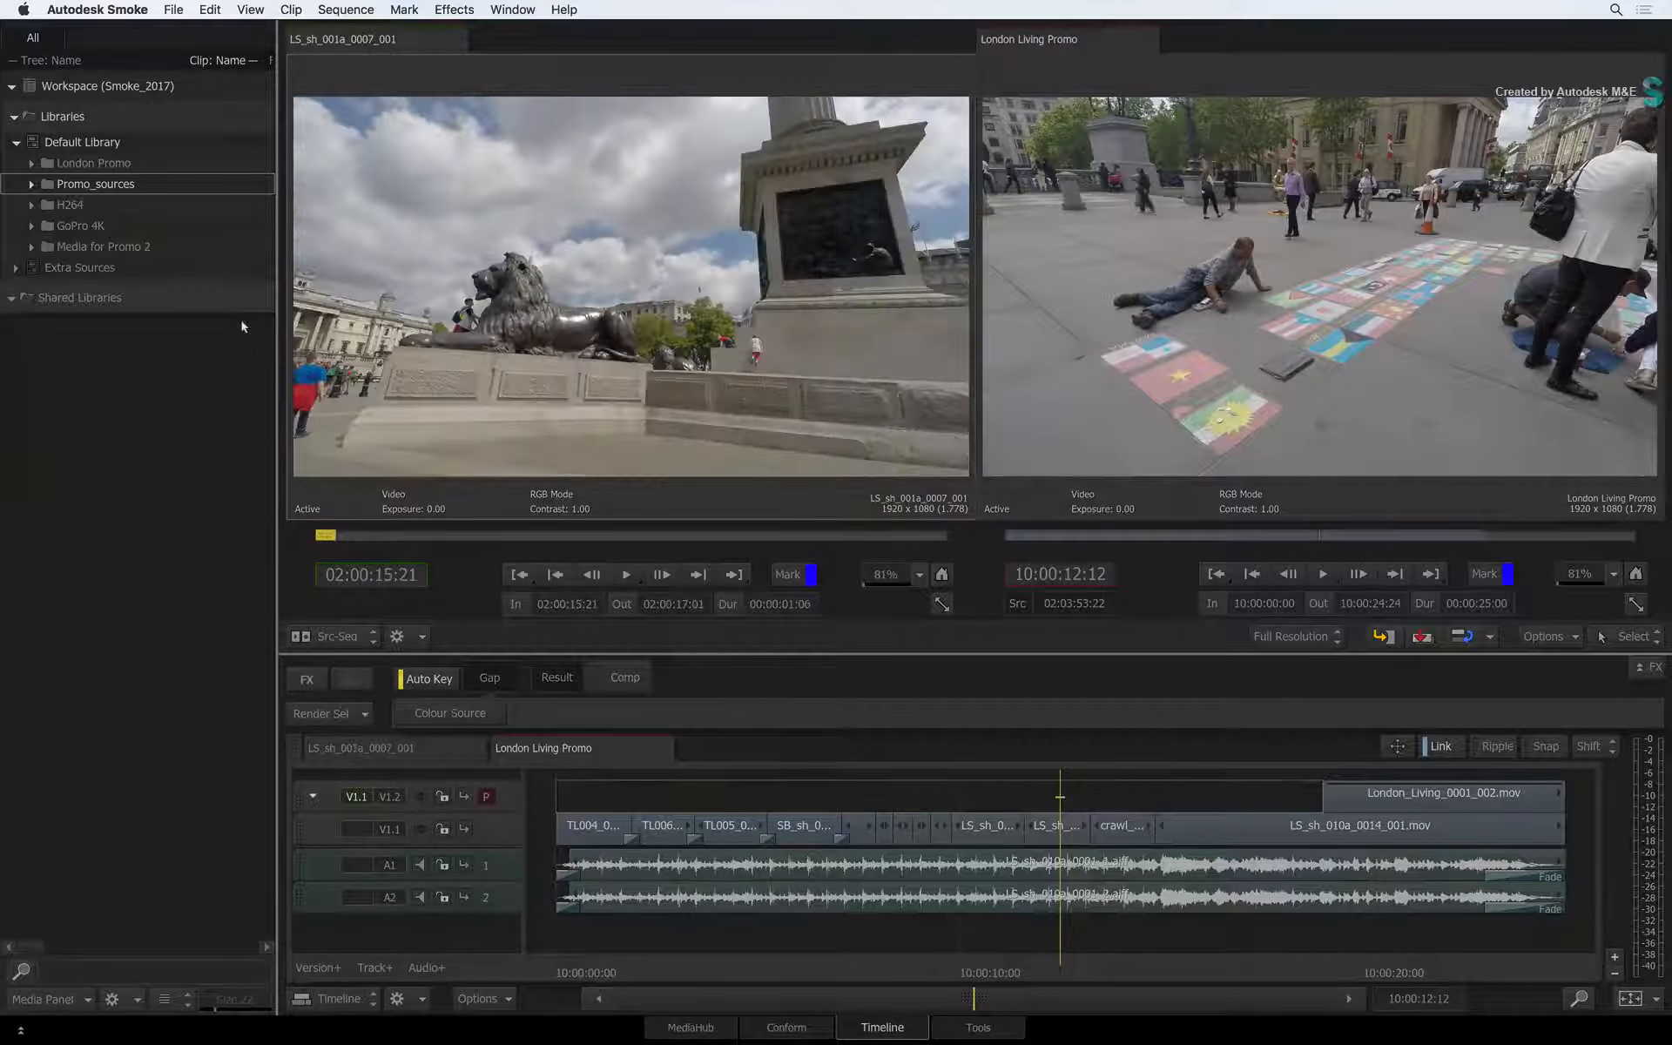
Examine the match conditions and the Case Sensitive option of the advanced media panel search, and cancel without searching
click(17, 974)
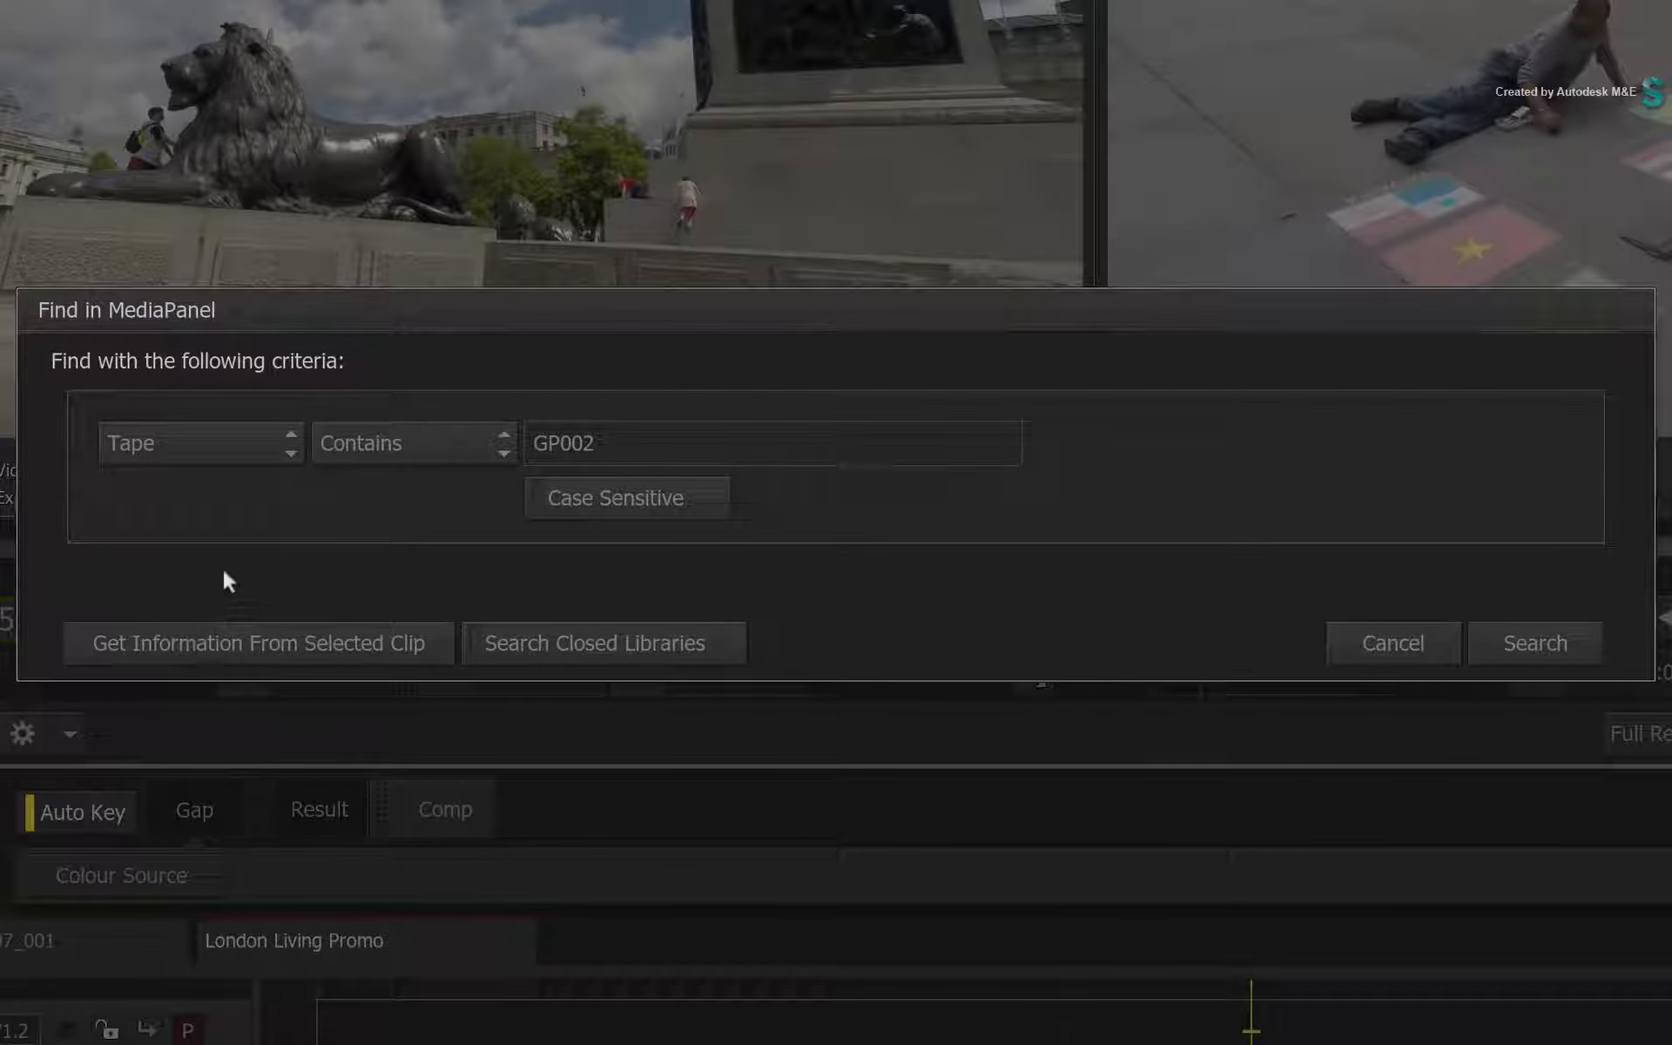
click(474, 433)
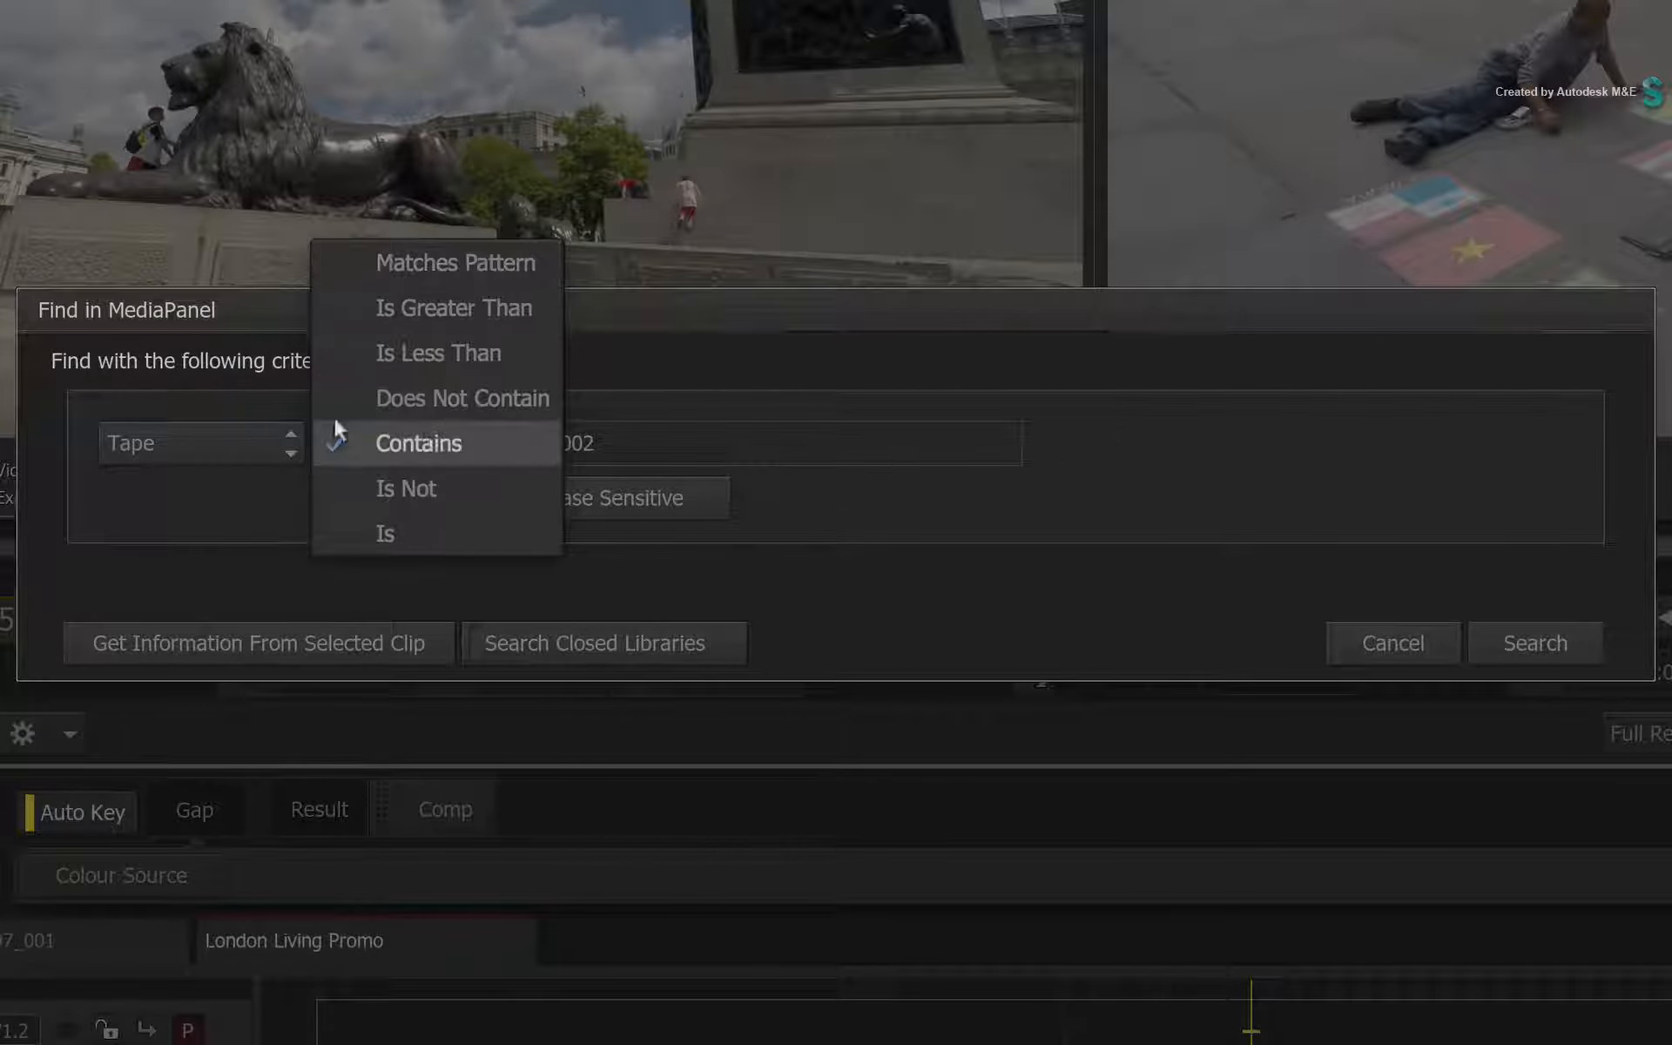
click(466, 448)
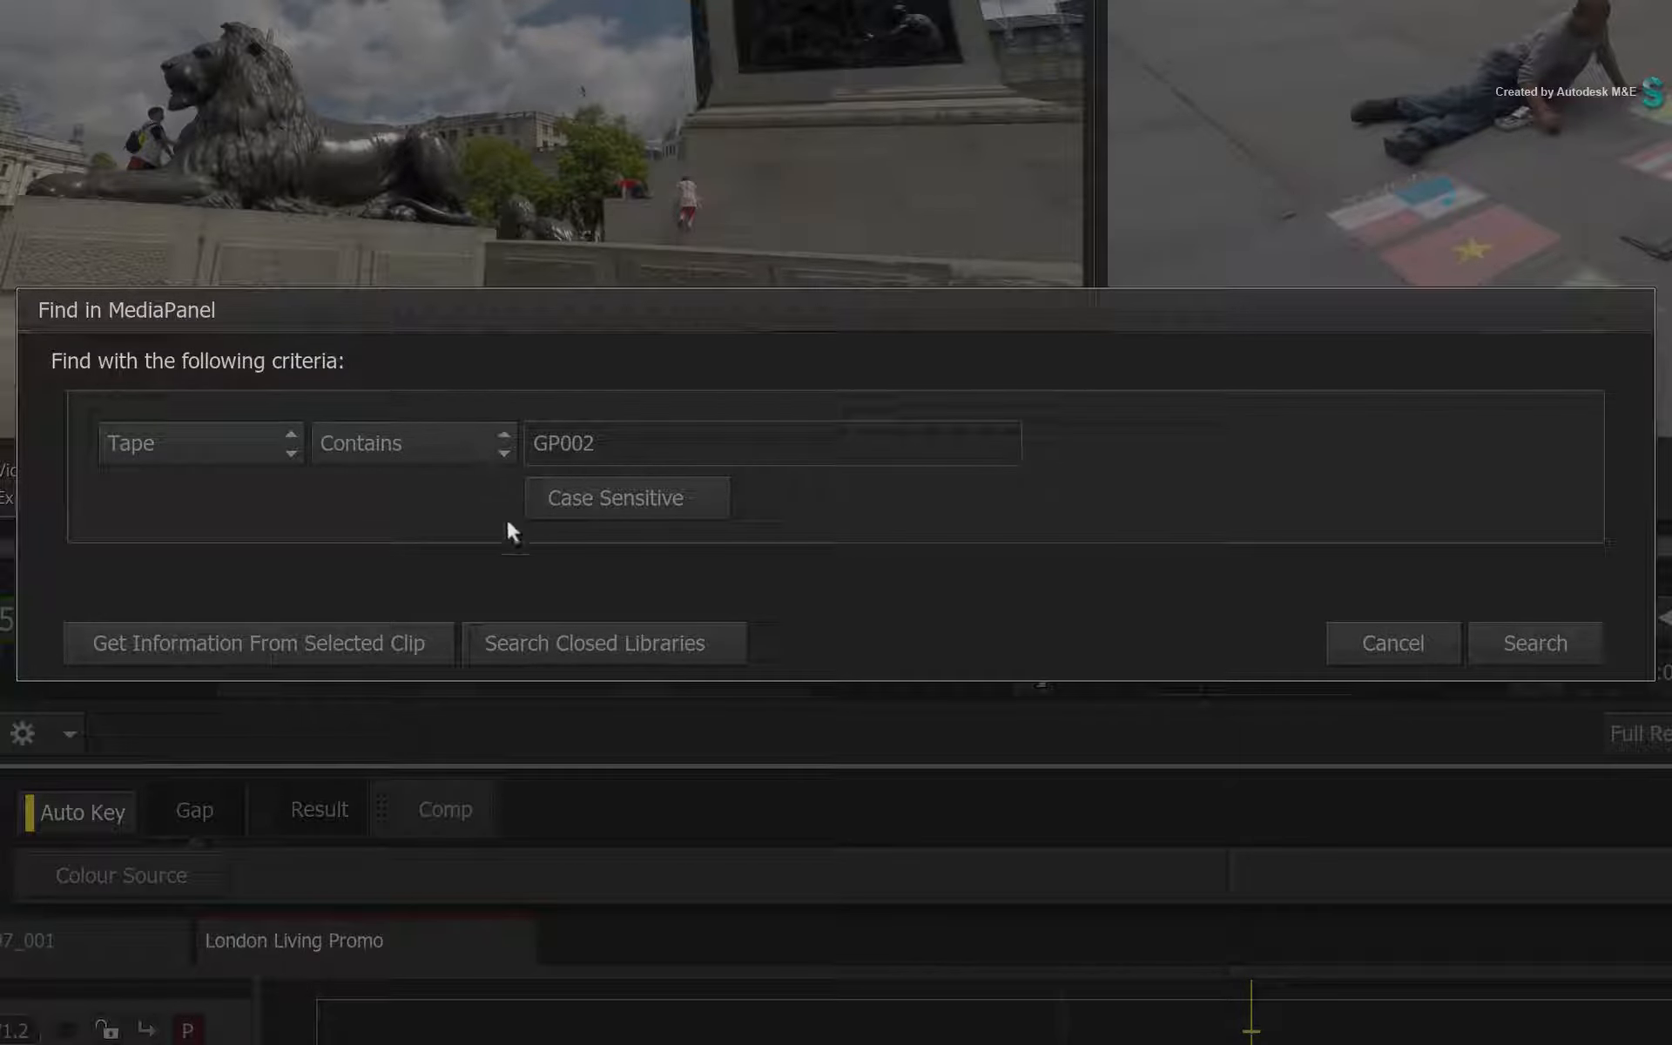
click(619, 493)
click(590, 508)
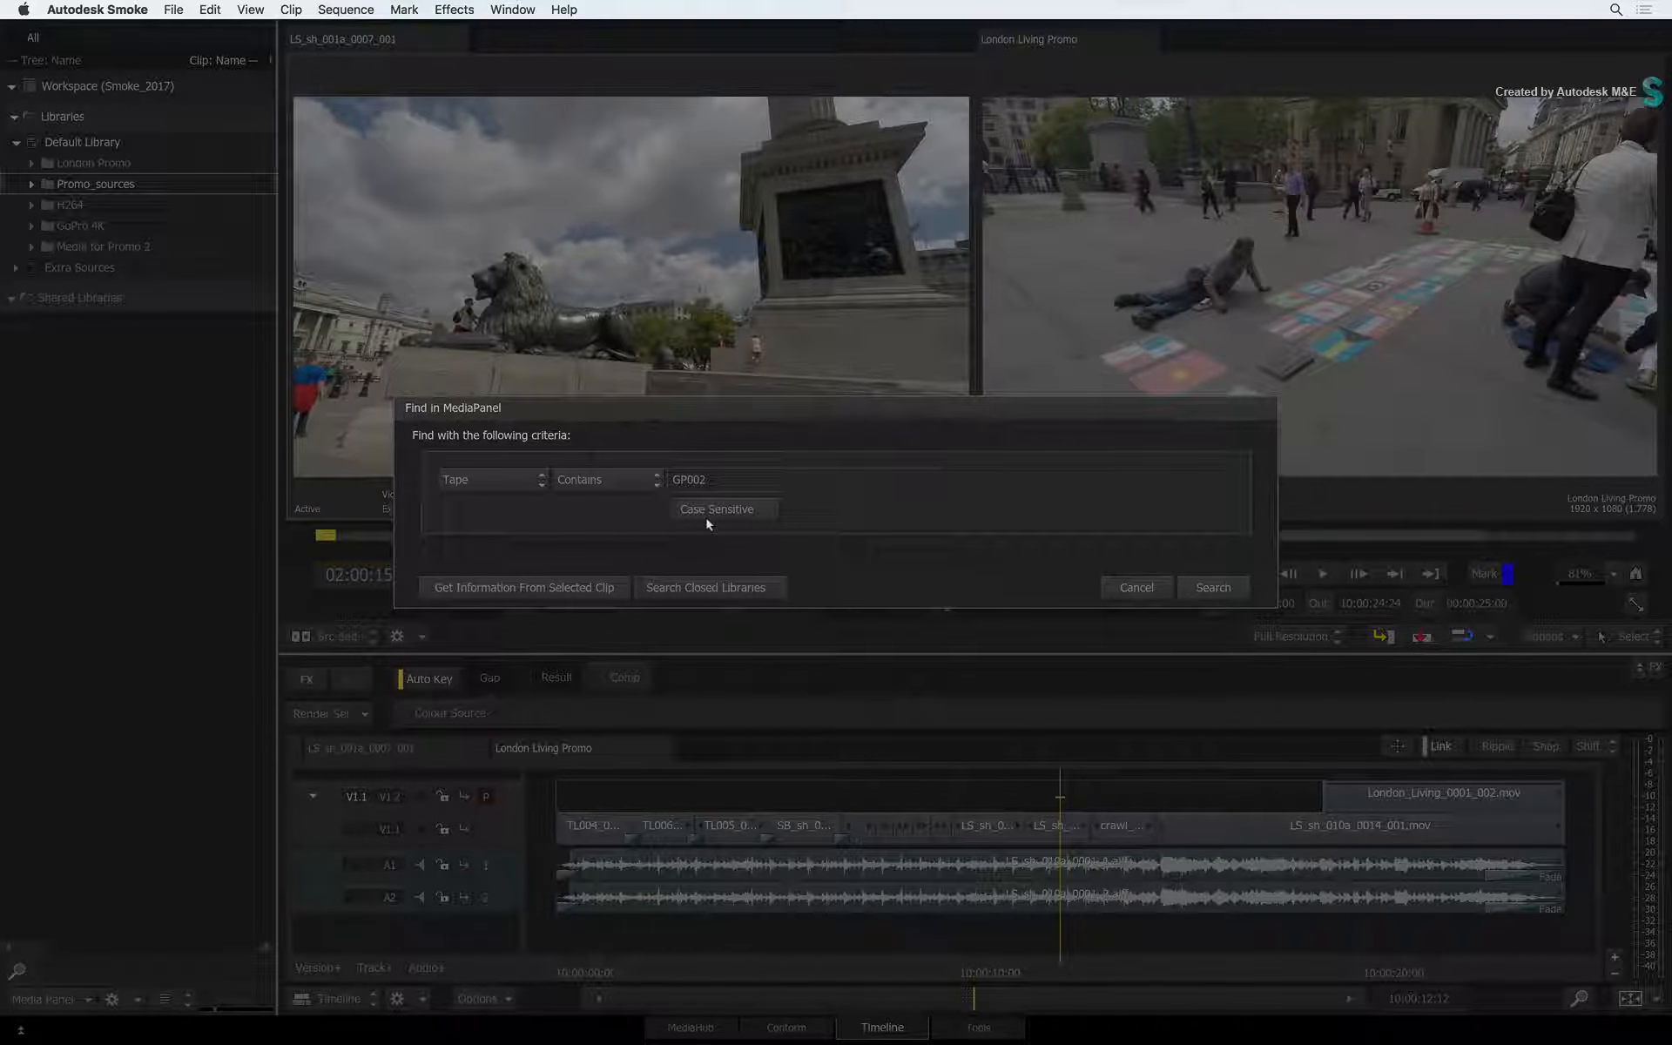
click(1134, 586)
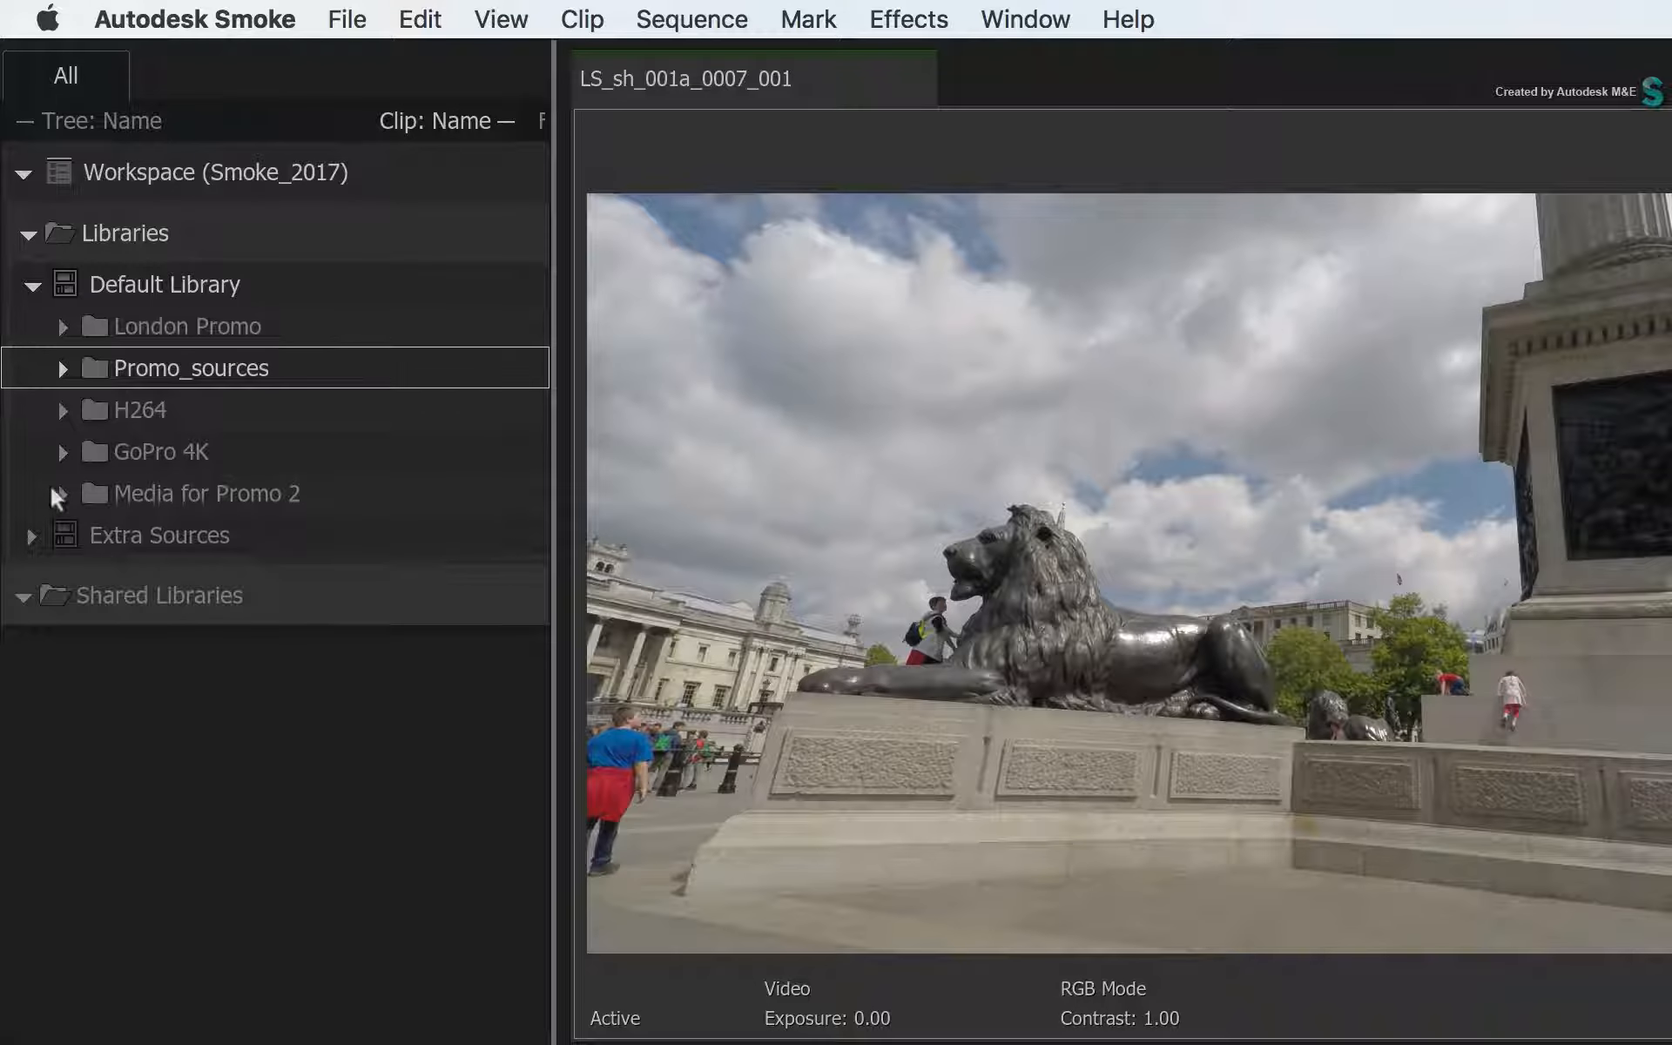
Open the Media for Promo 2 folder, load the GOPR0064 clip and reveal its segment and clip metadata
click(31, 248)
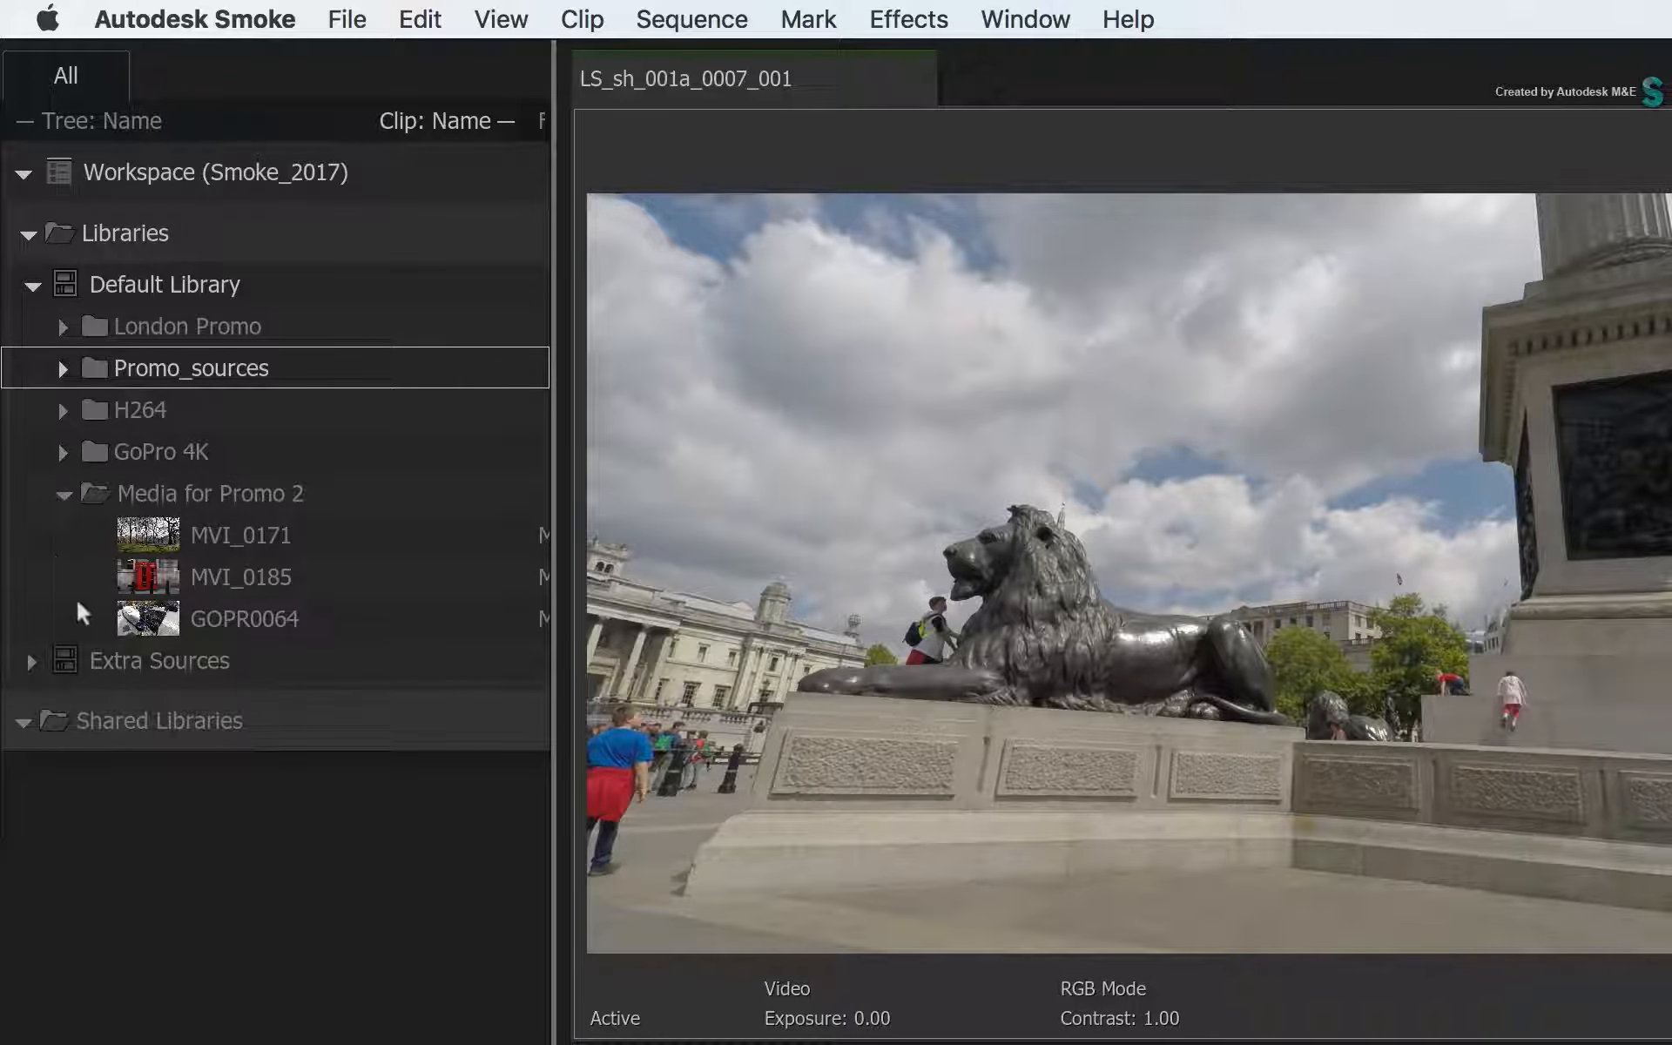
click(138, 611)
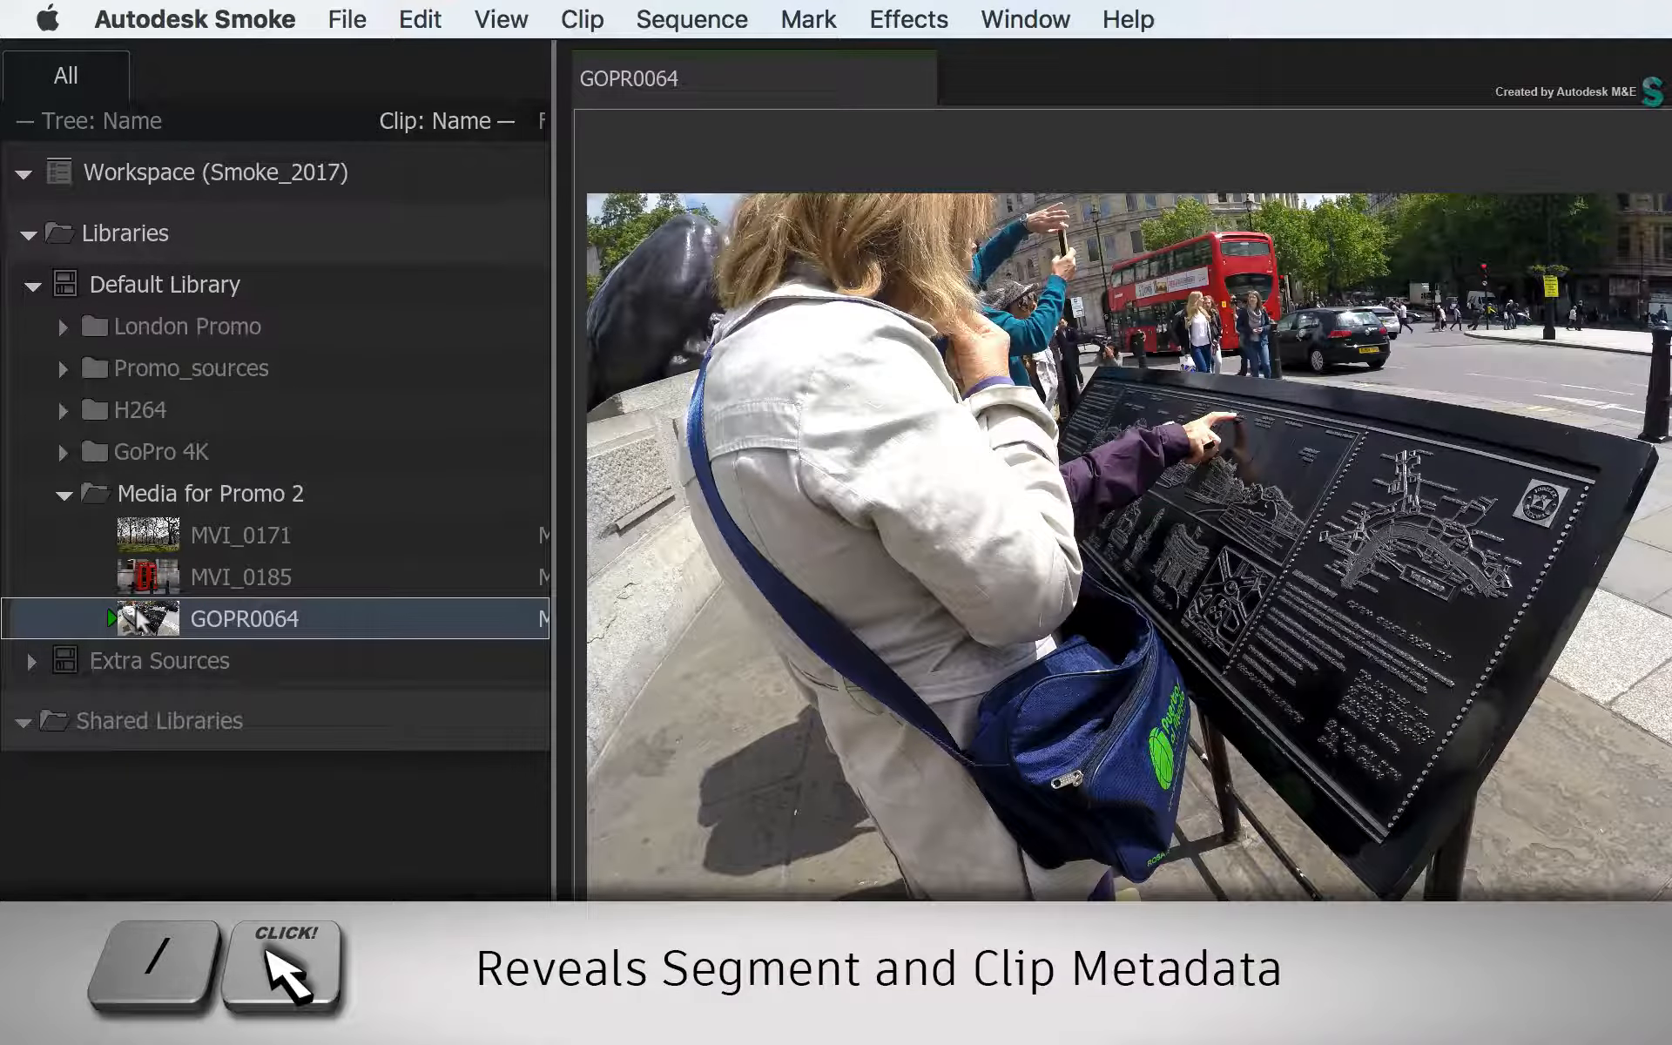
key(slash)
click(137, 614)
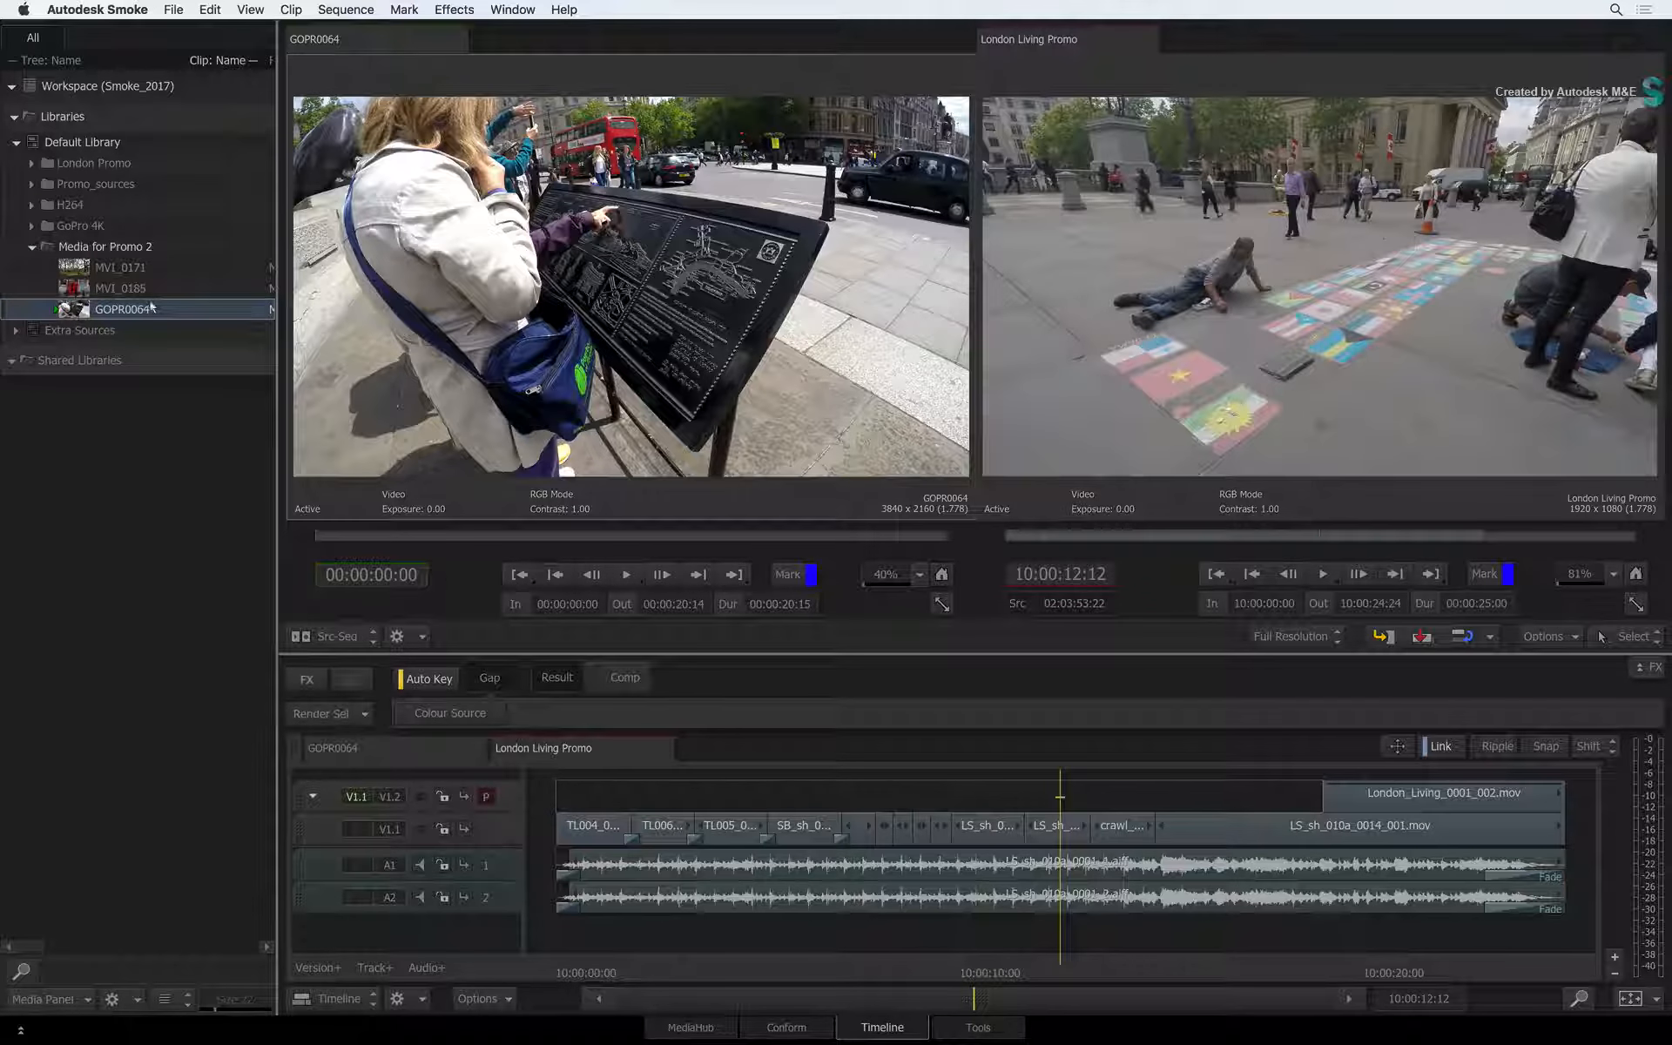
Fill the advanced search's Tape criterion from the selected GOPR0064 clip, try Search Closed Libraries on and off, and run the search
click(19, 969)
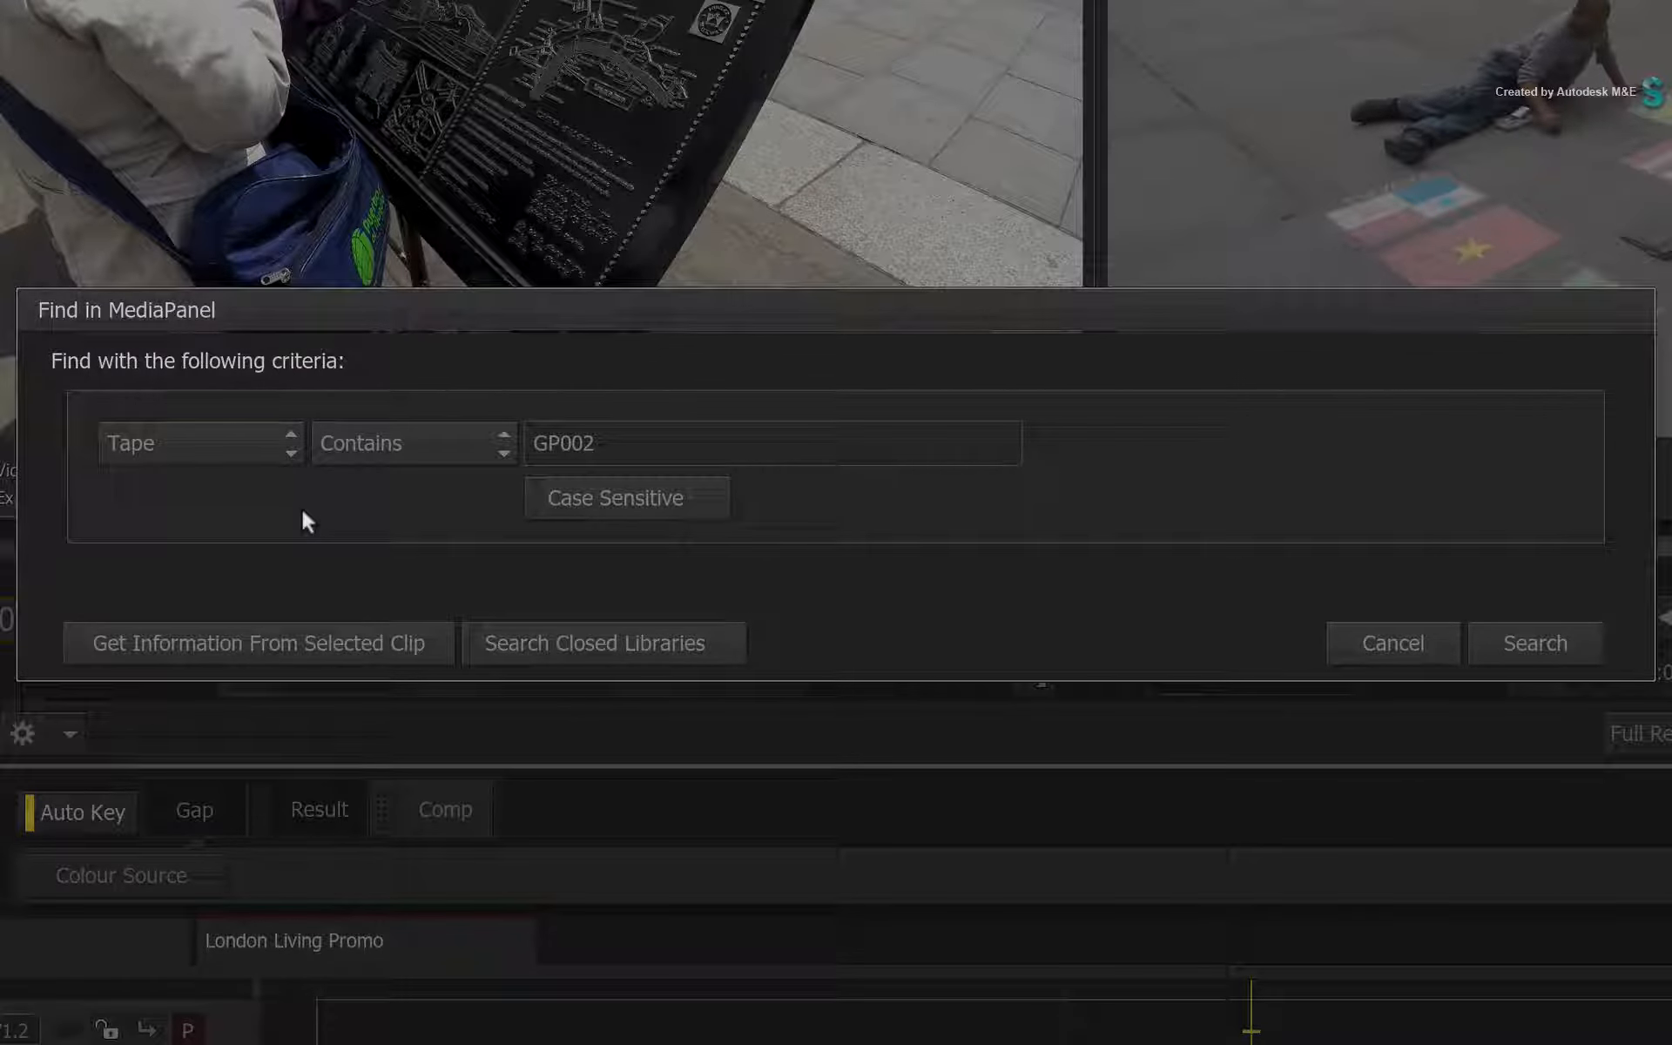
click(268, 627)
click(550, 641)
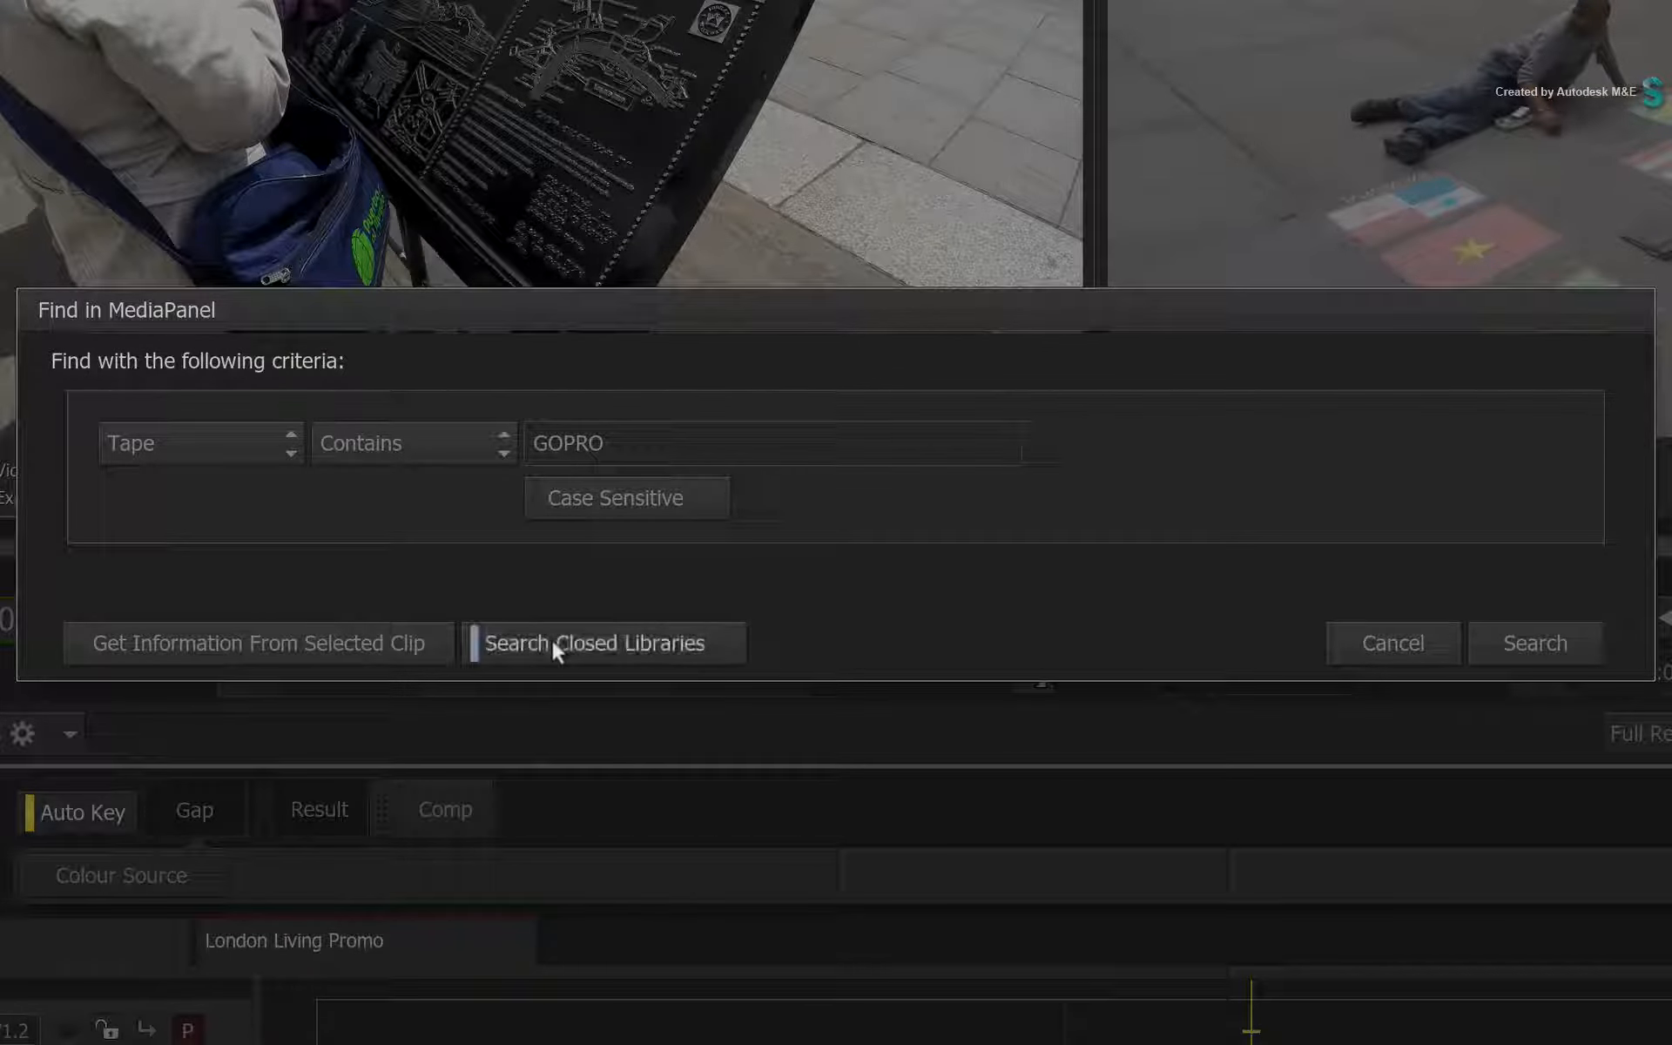
click(704, 627)
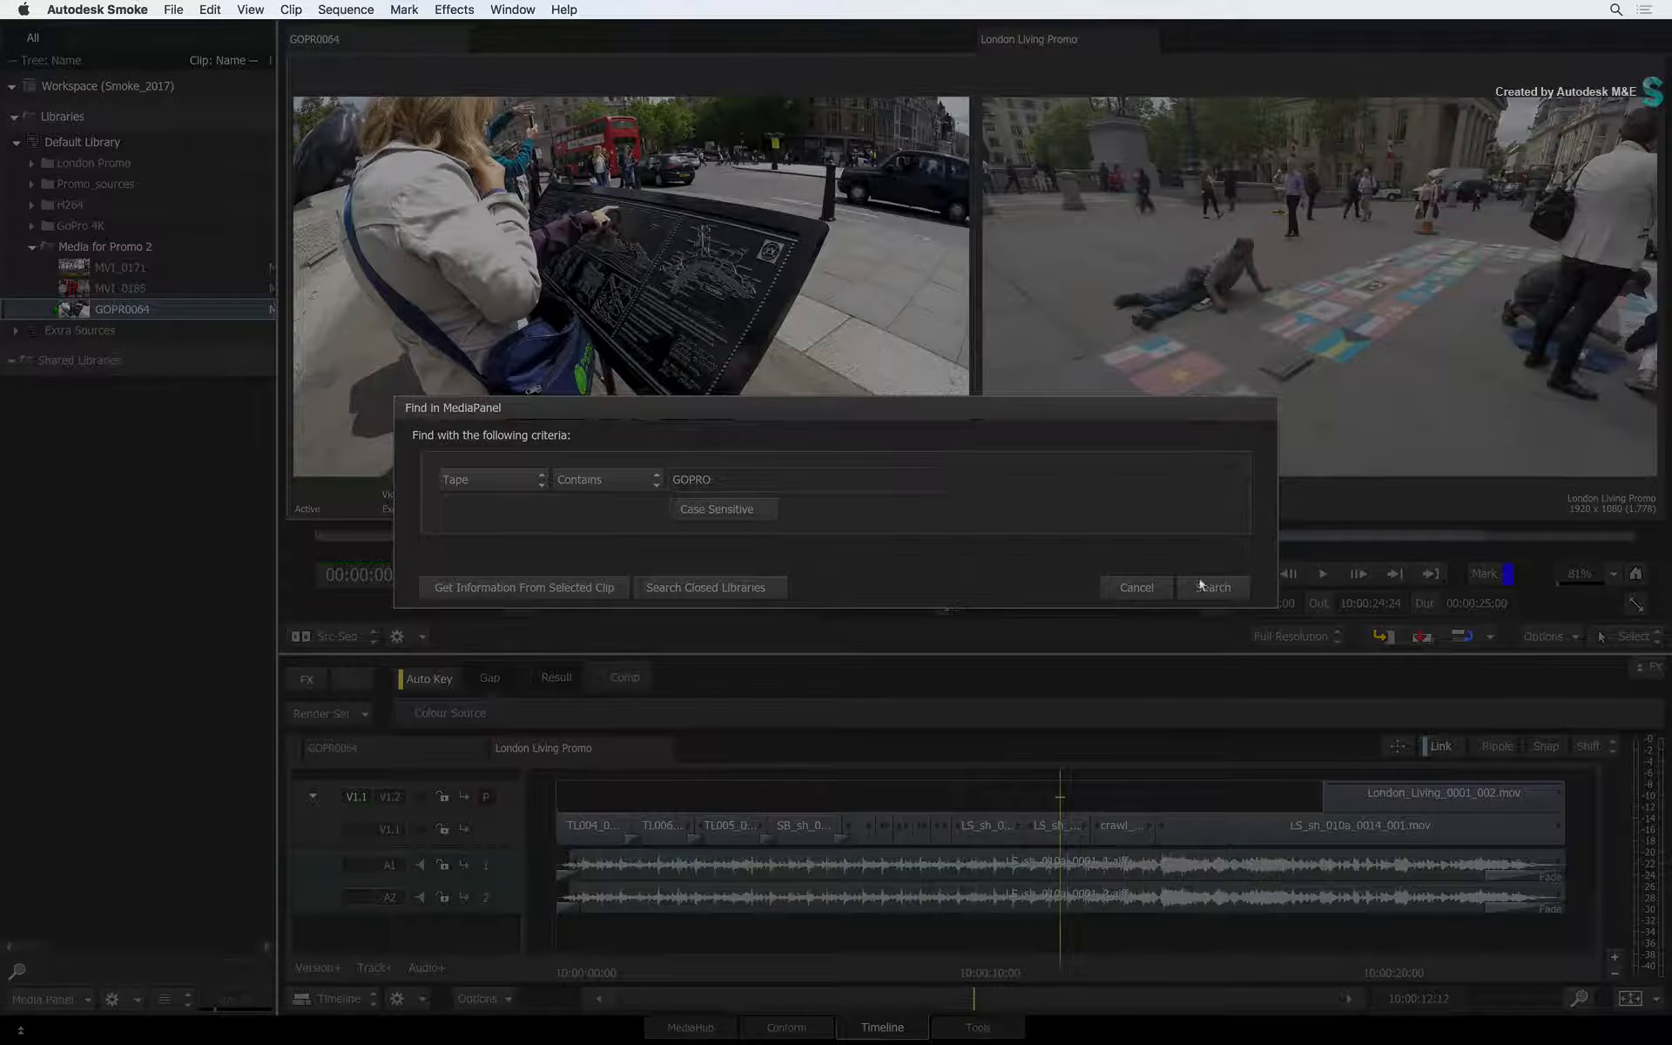
click(1201, 585)
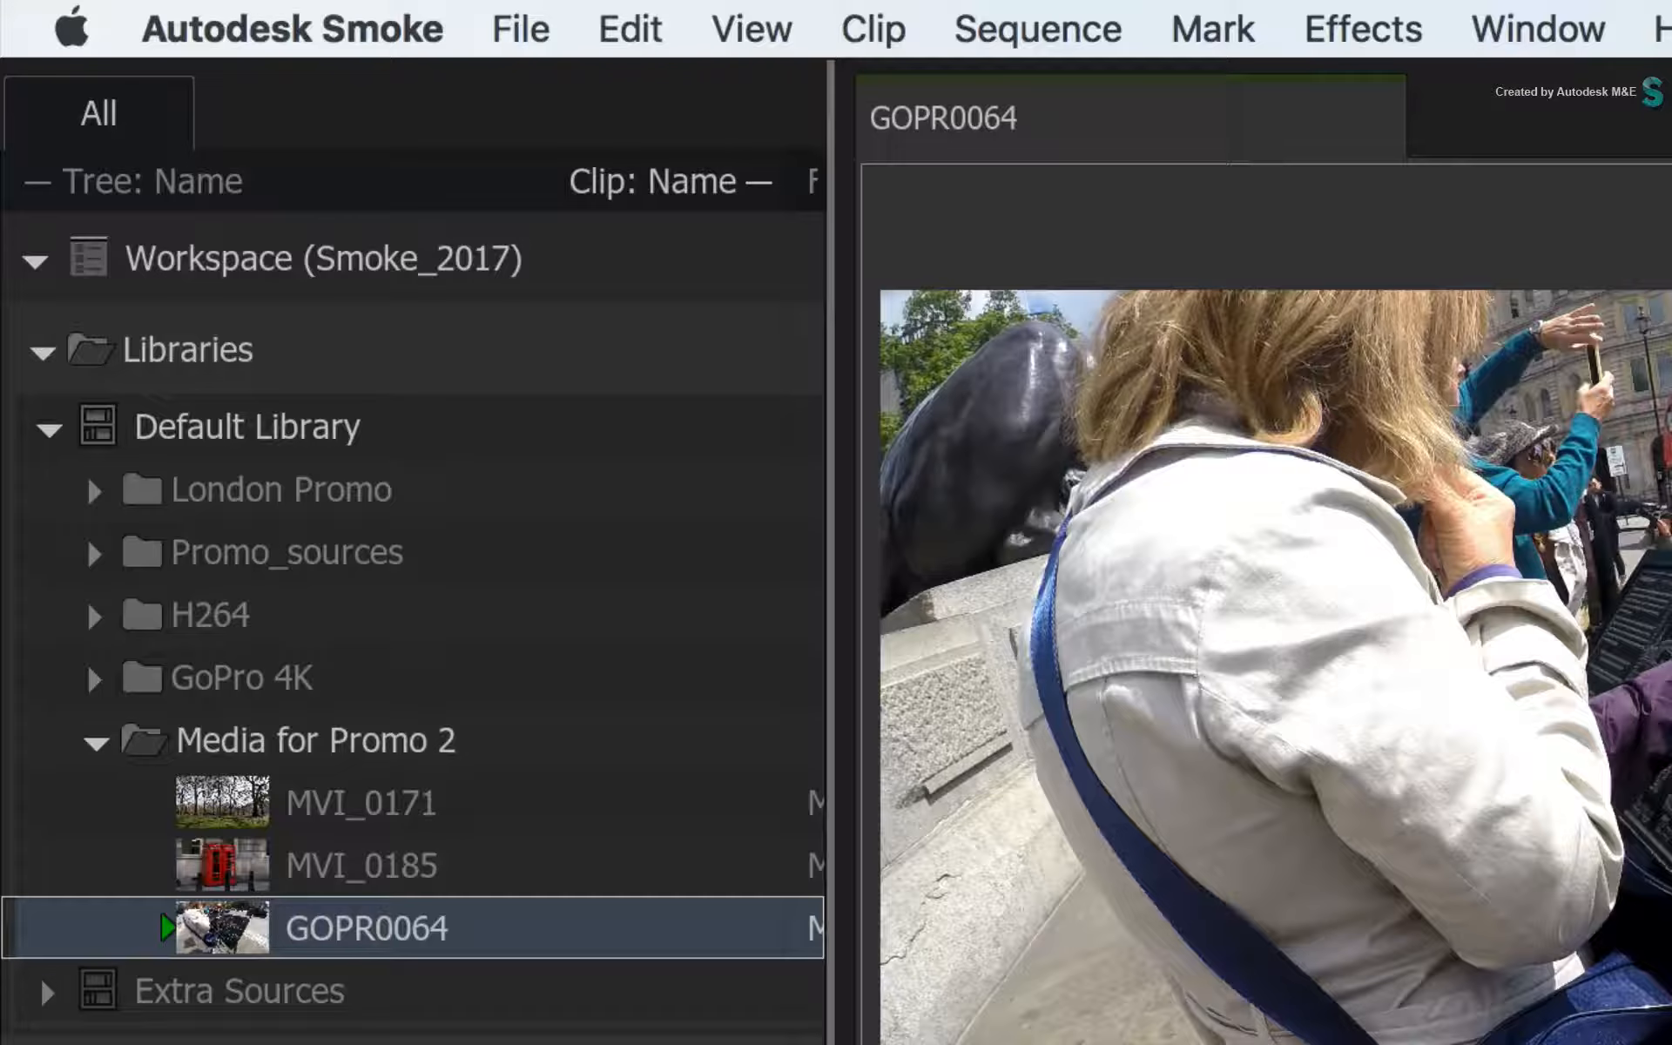
Collapse the Default Library, select it and Extra Sources in turn, and expand the Default Library again to select GOPR0064
click(45, 430)
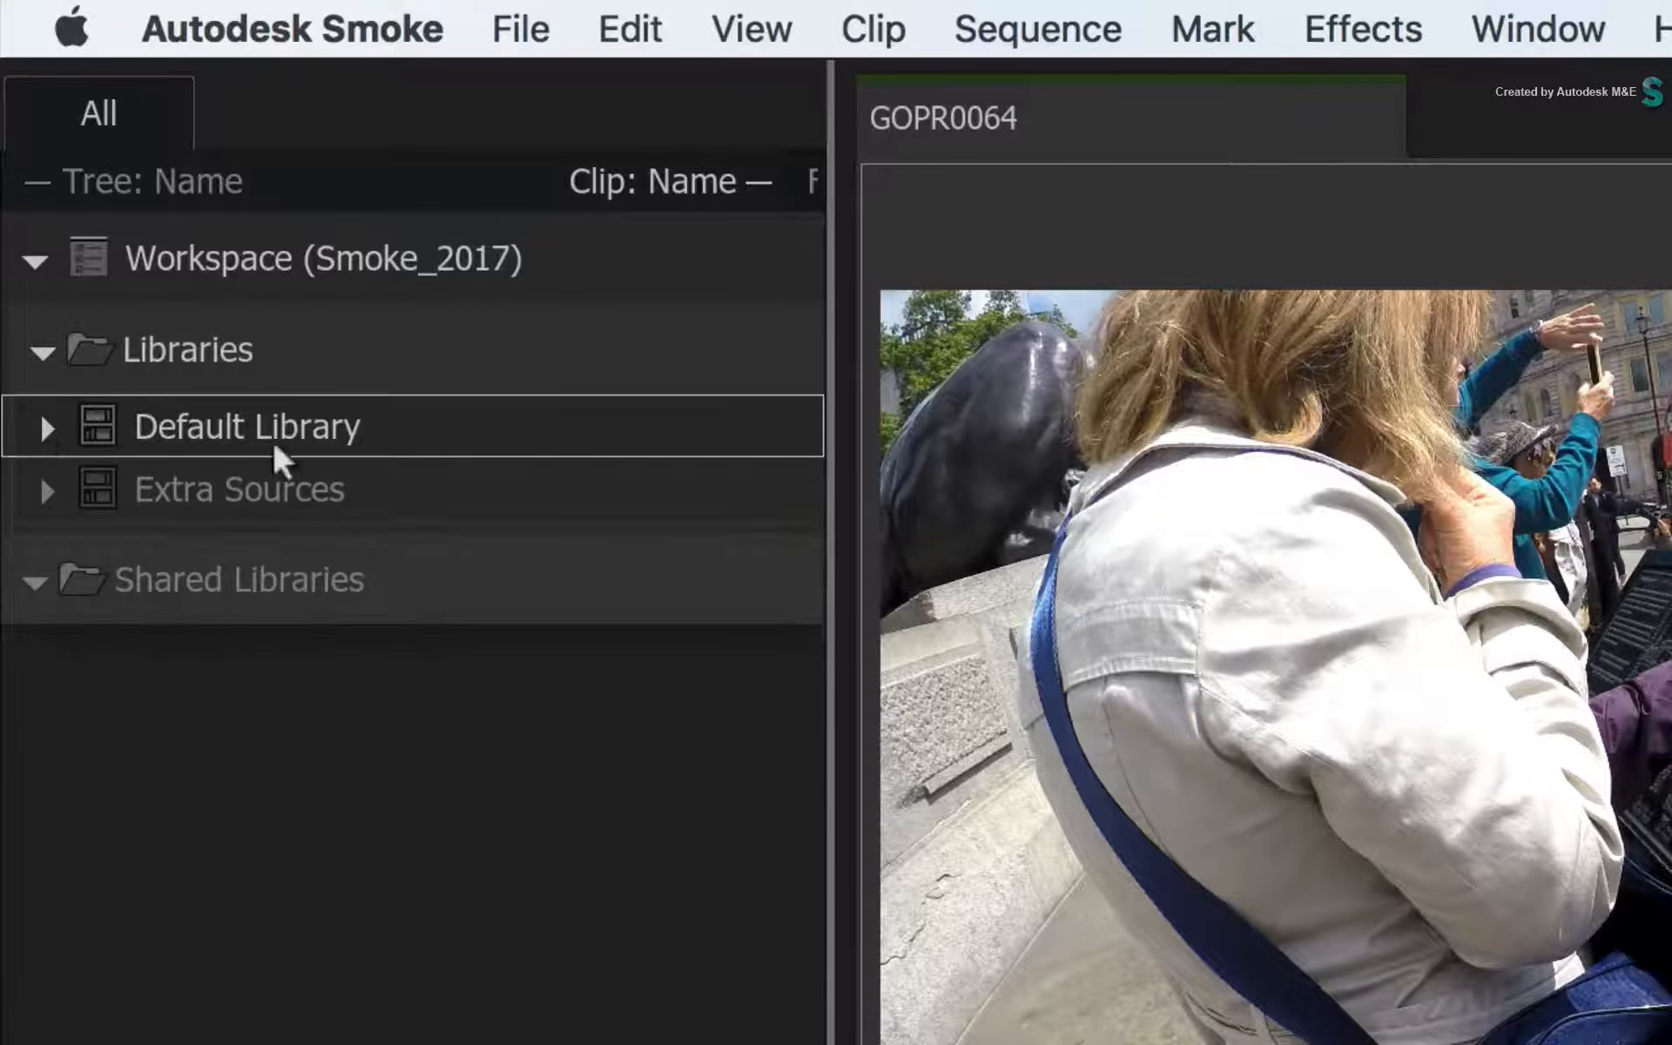
click(400, 432)
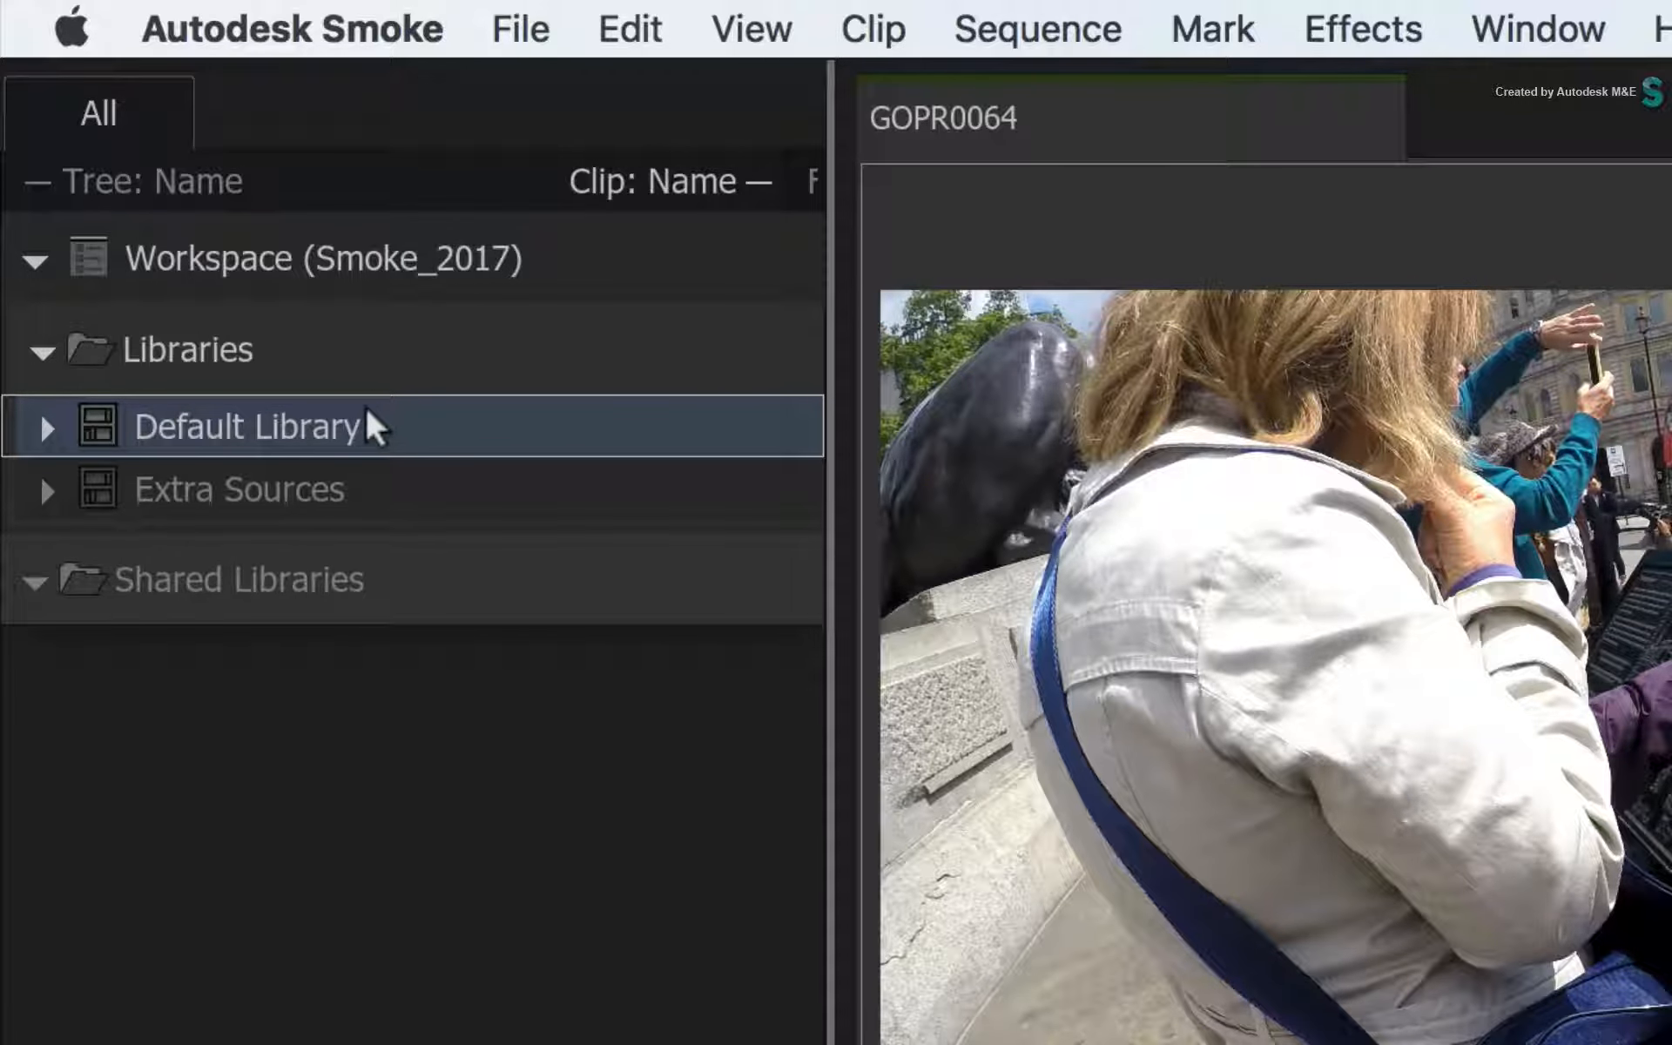
click(336, 475)
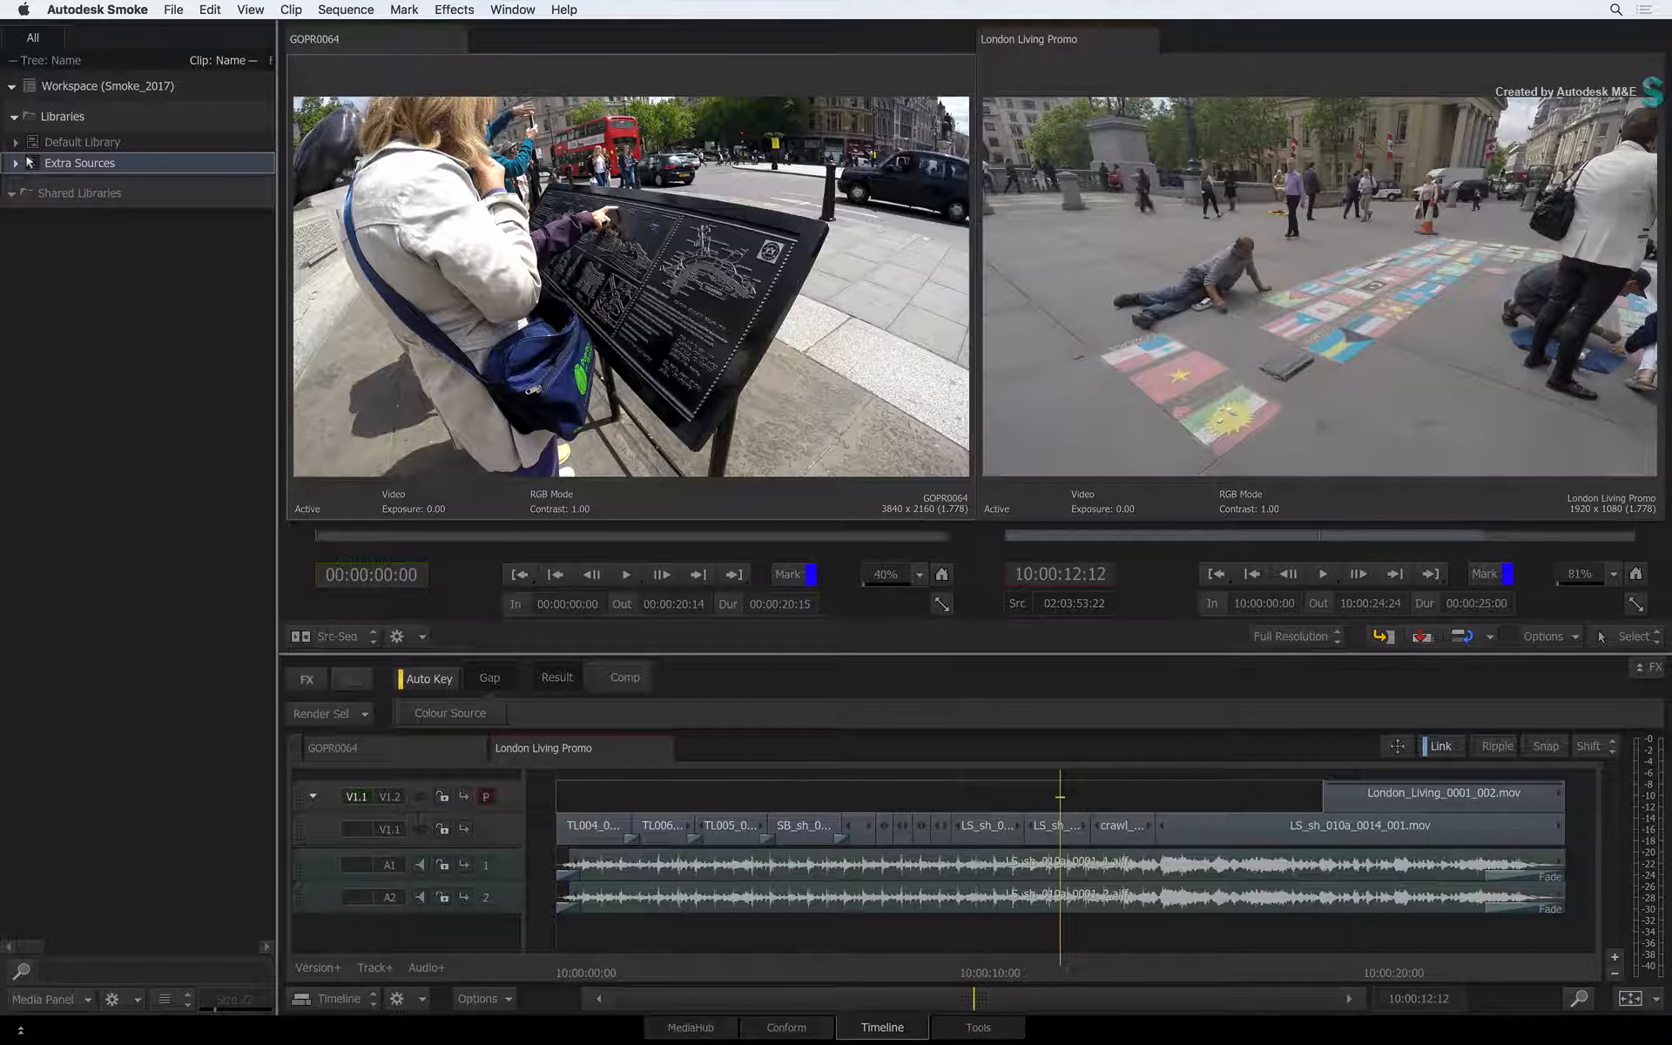
click(15, 142)
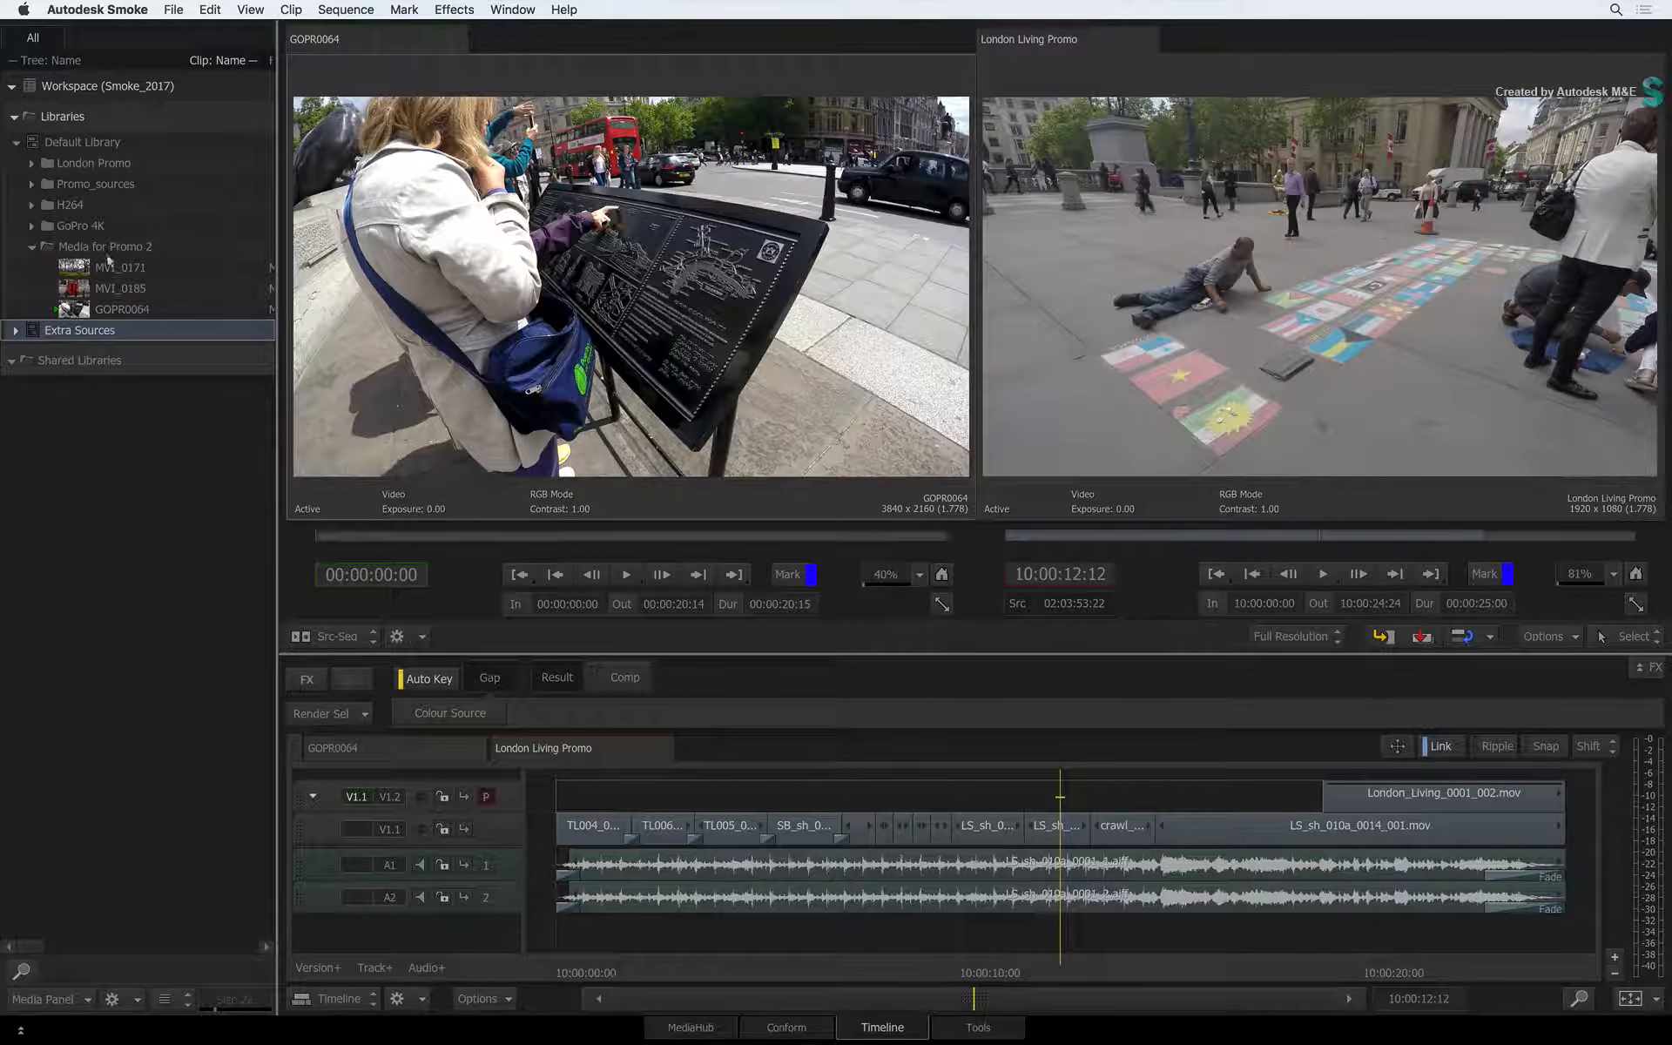
click(160, 310)
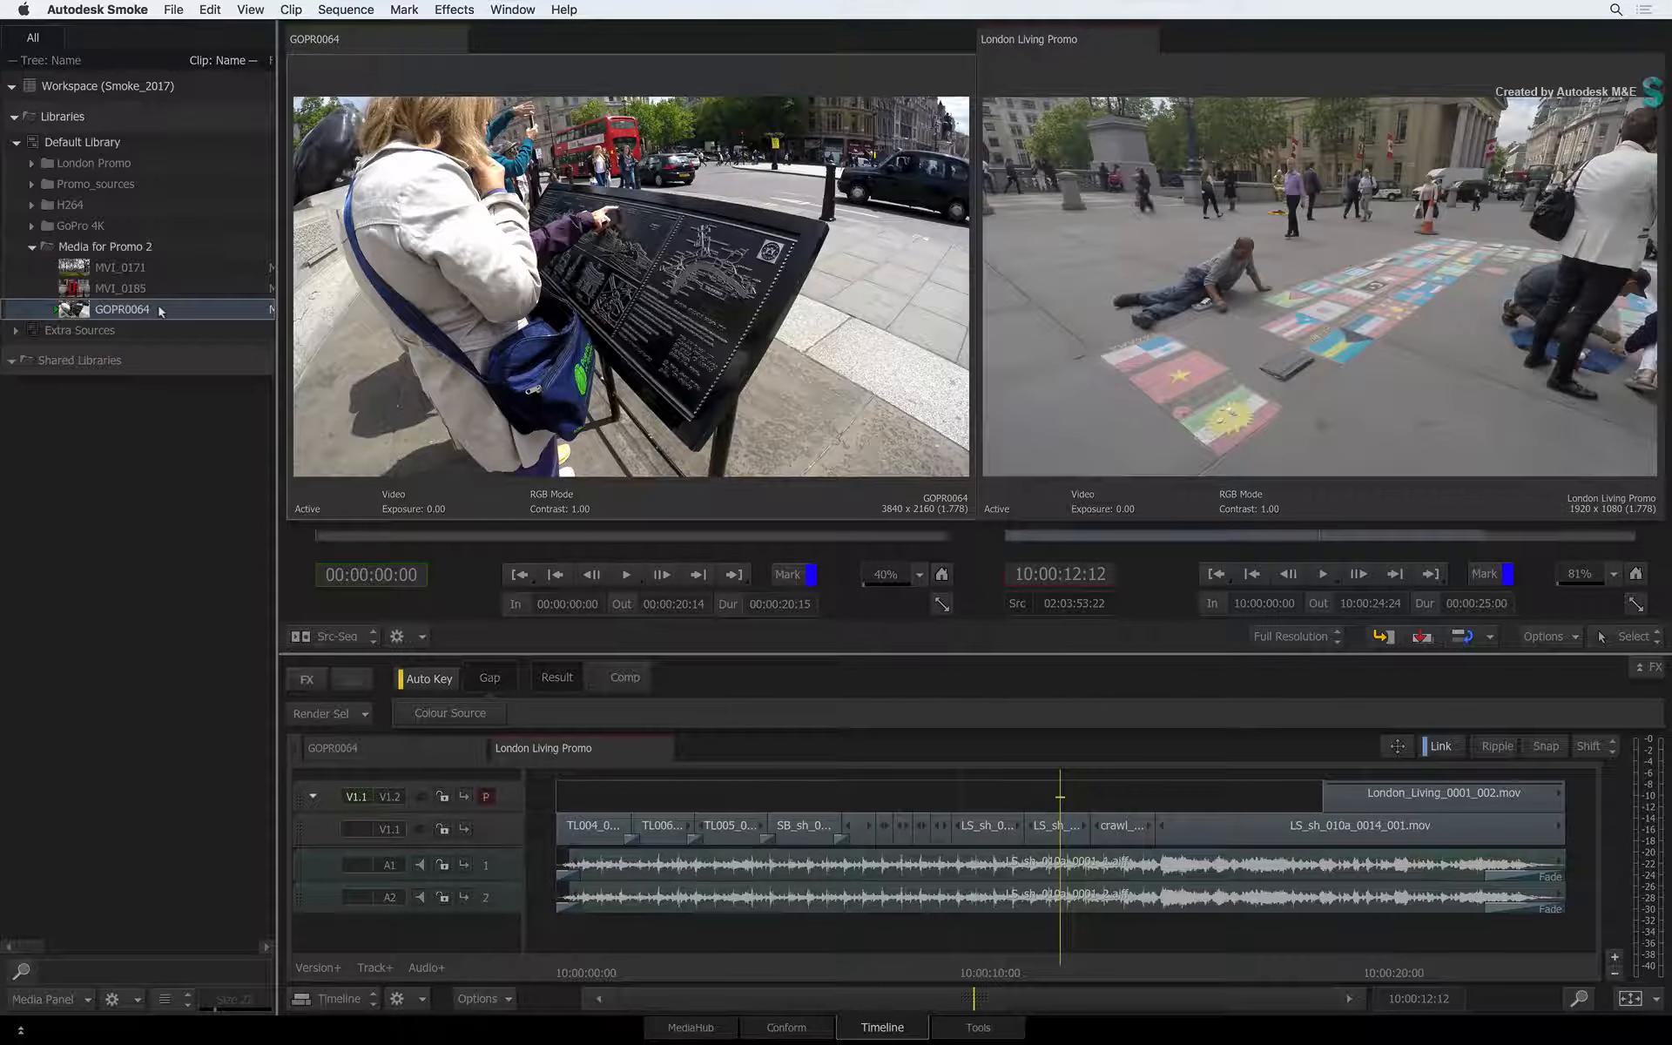
Run the advanced media panel search again for Tape containing GOPRO, trying Search Closed Libraries on and off beforehand
click(21, 967)
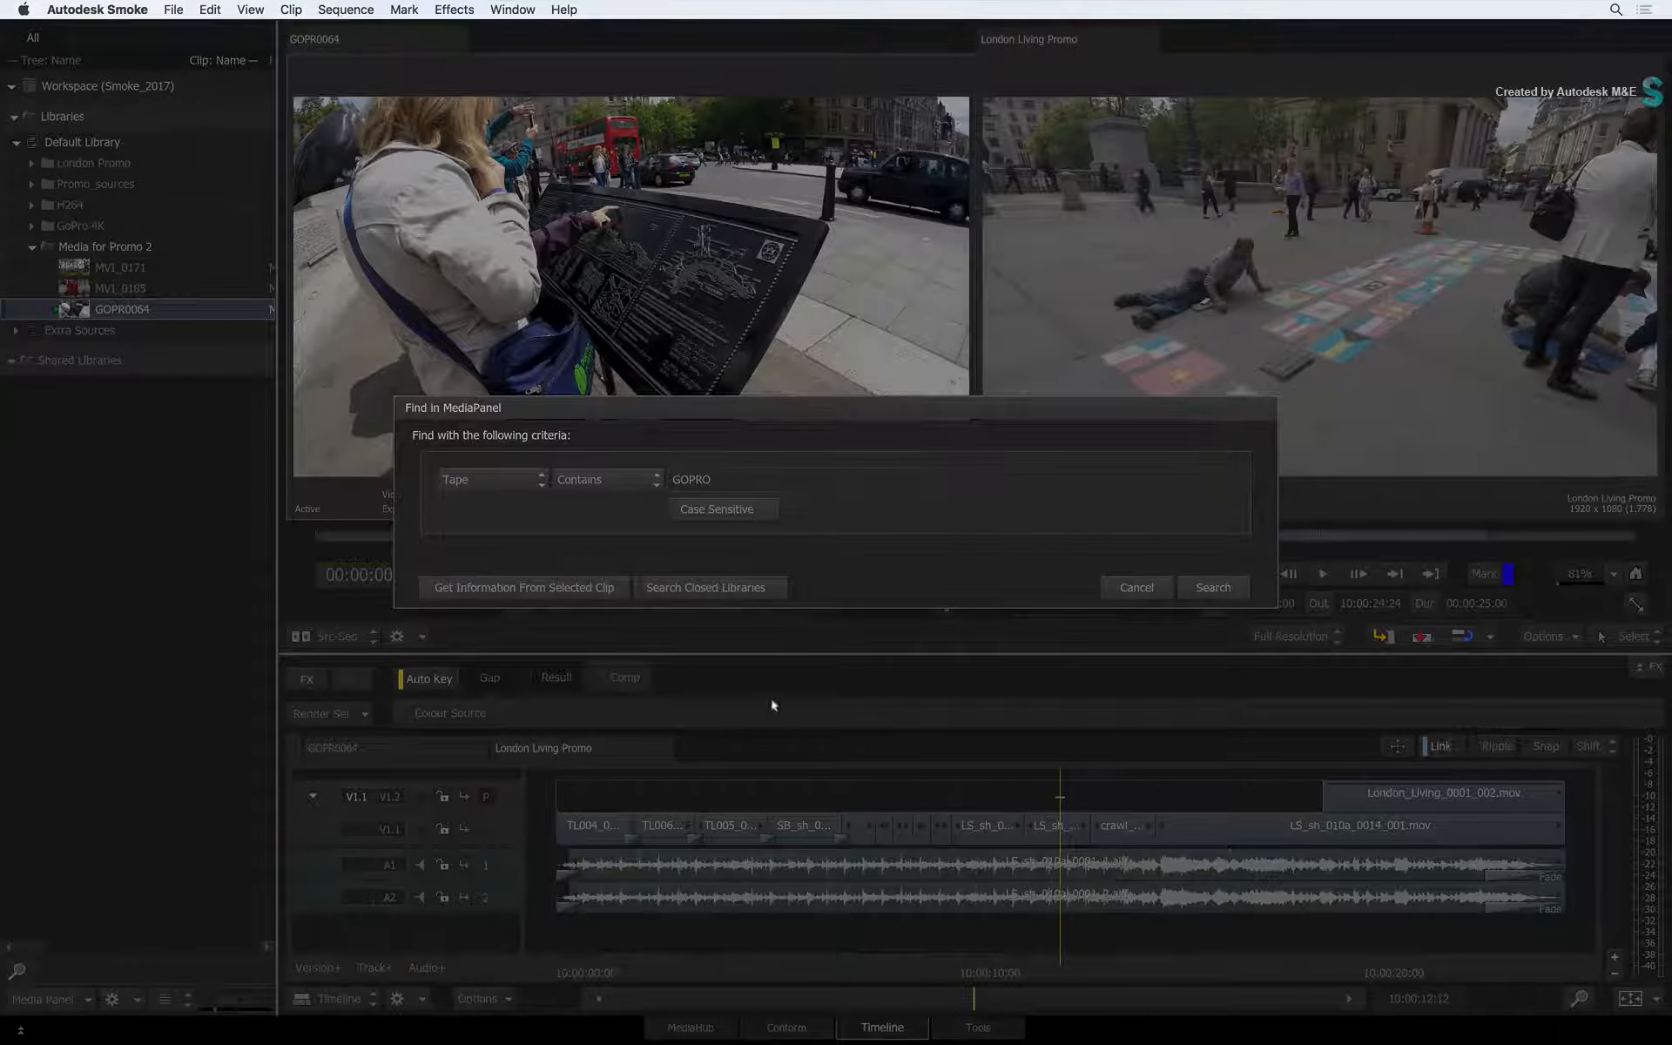
click(765, 590)
click(763, 588)
click(1217, 586)
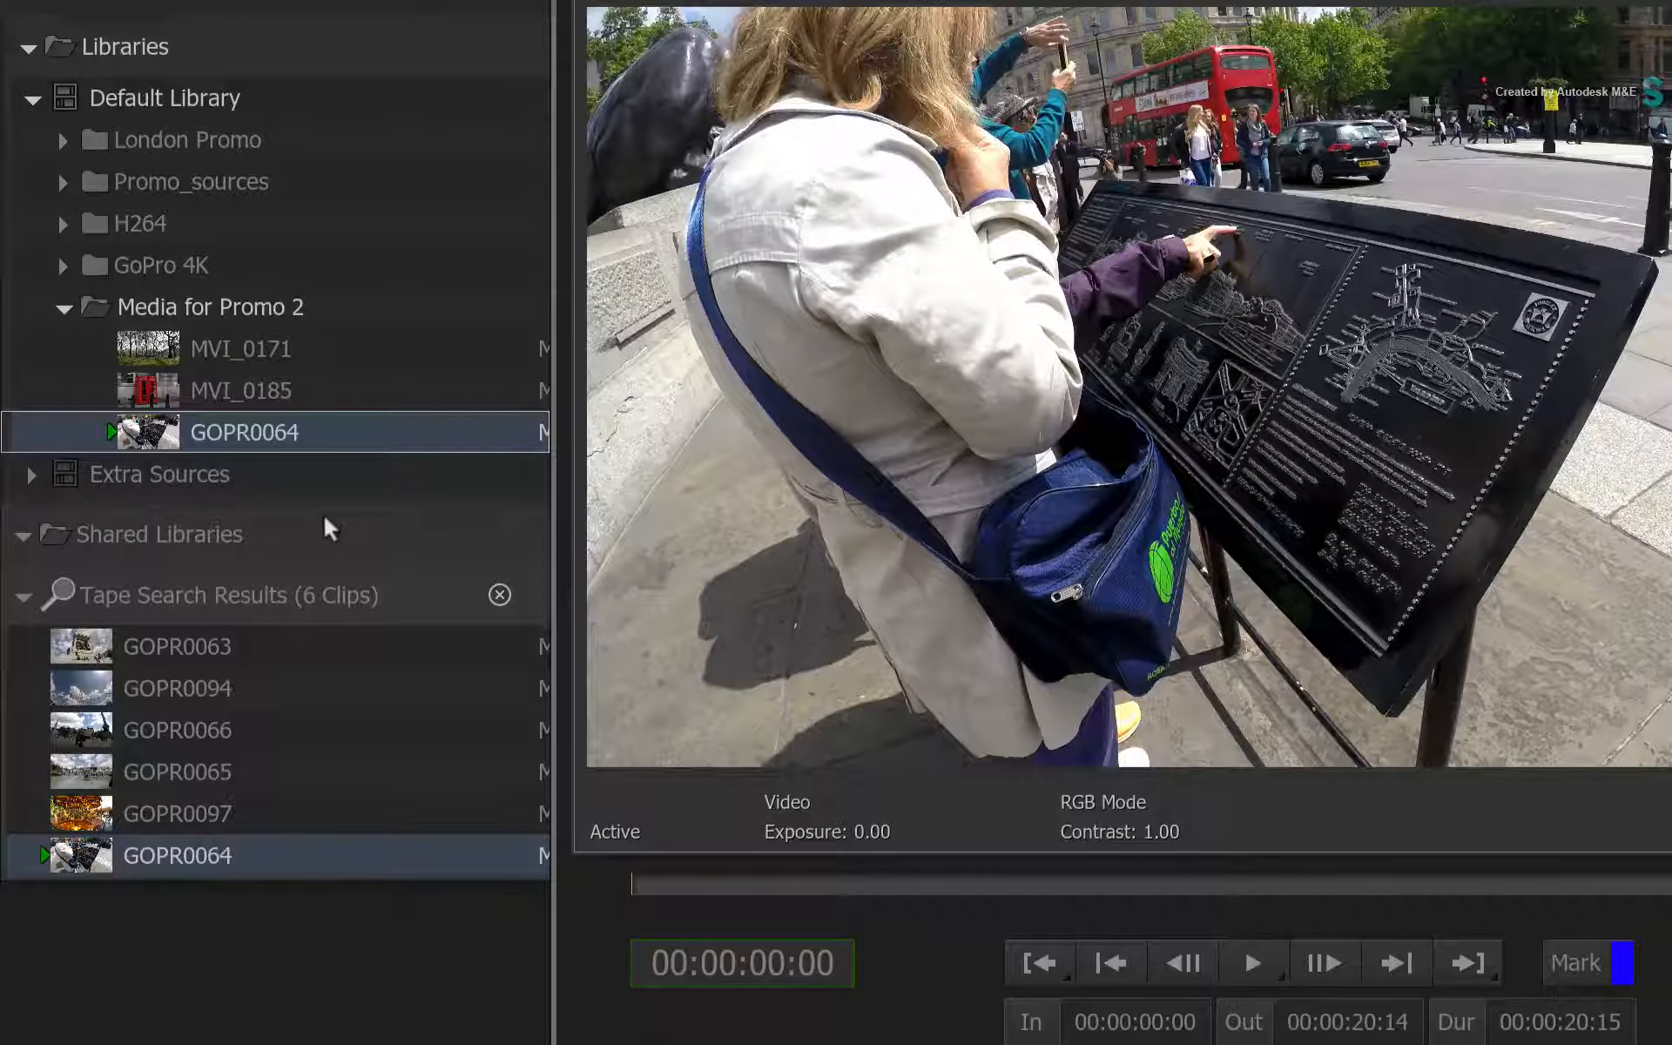
Select the Tape Search Results group and refresh it while the Extra Sources library is still closed
click(380, 584)
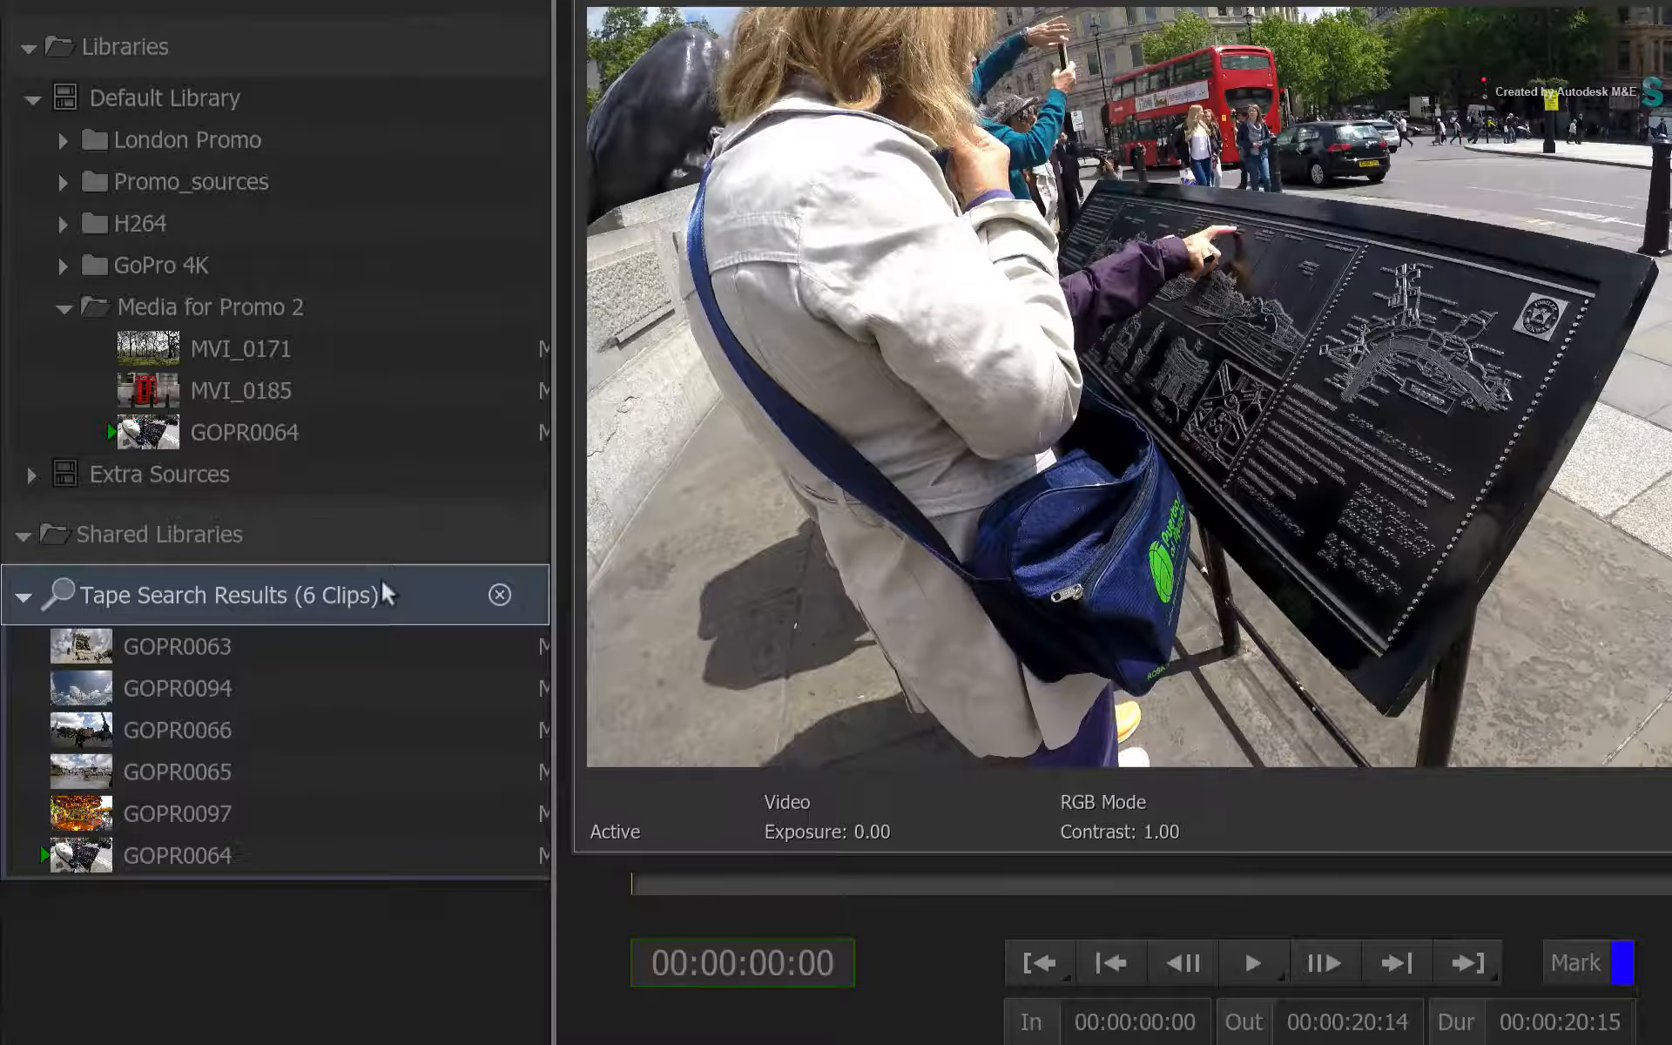
right_click(383, 595)
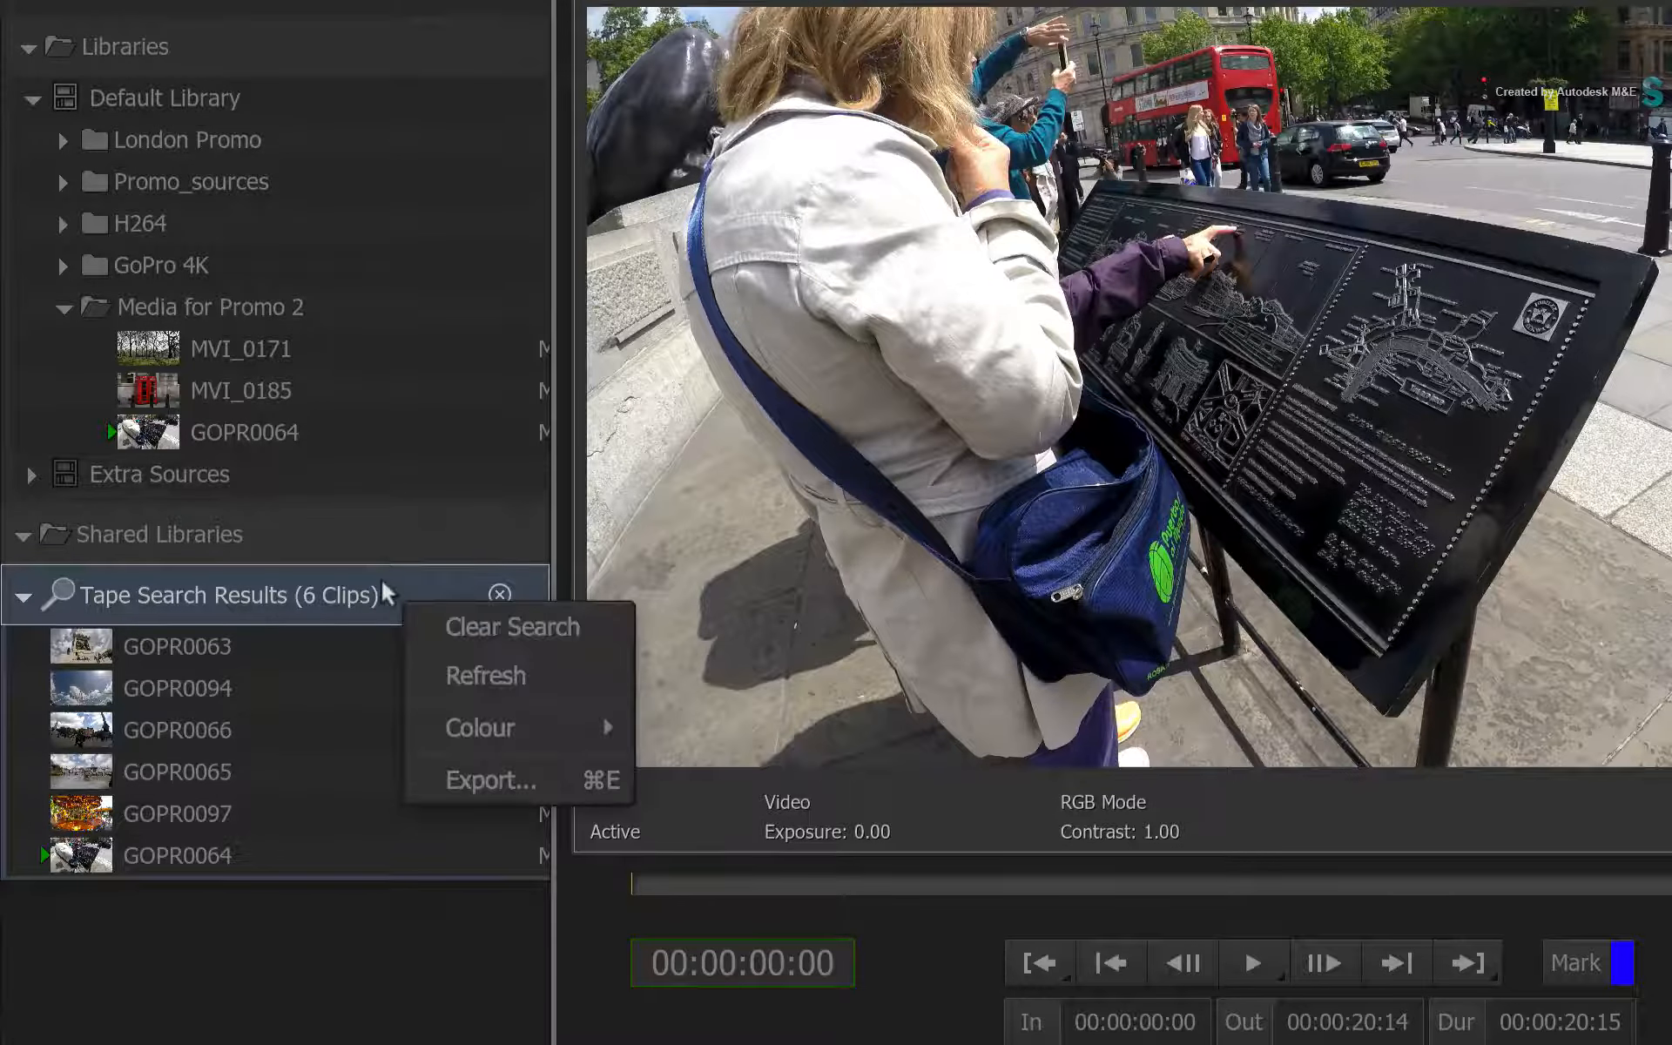
click(415, 659)
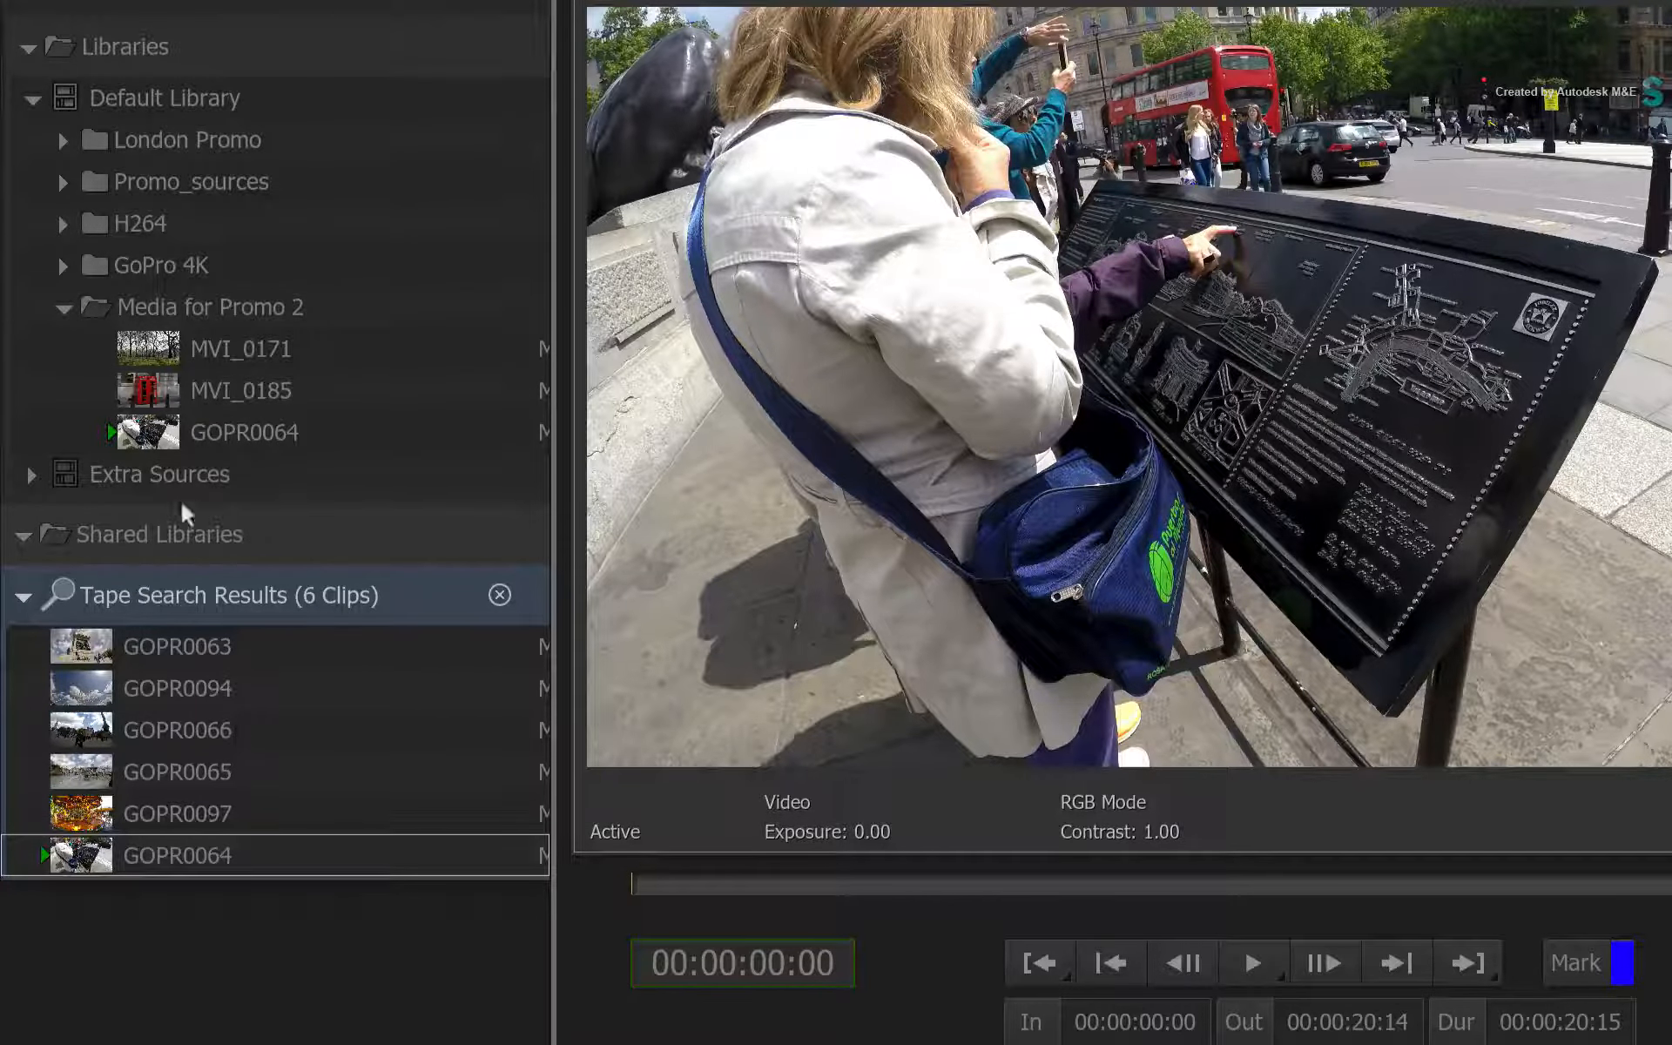
Open the Extra Sources library and refresh the Tape Search Results to include its clips
right_click(186, 462)
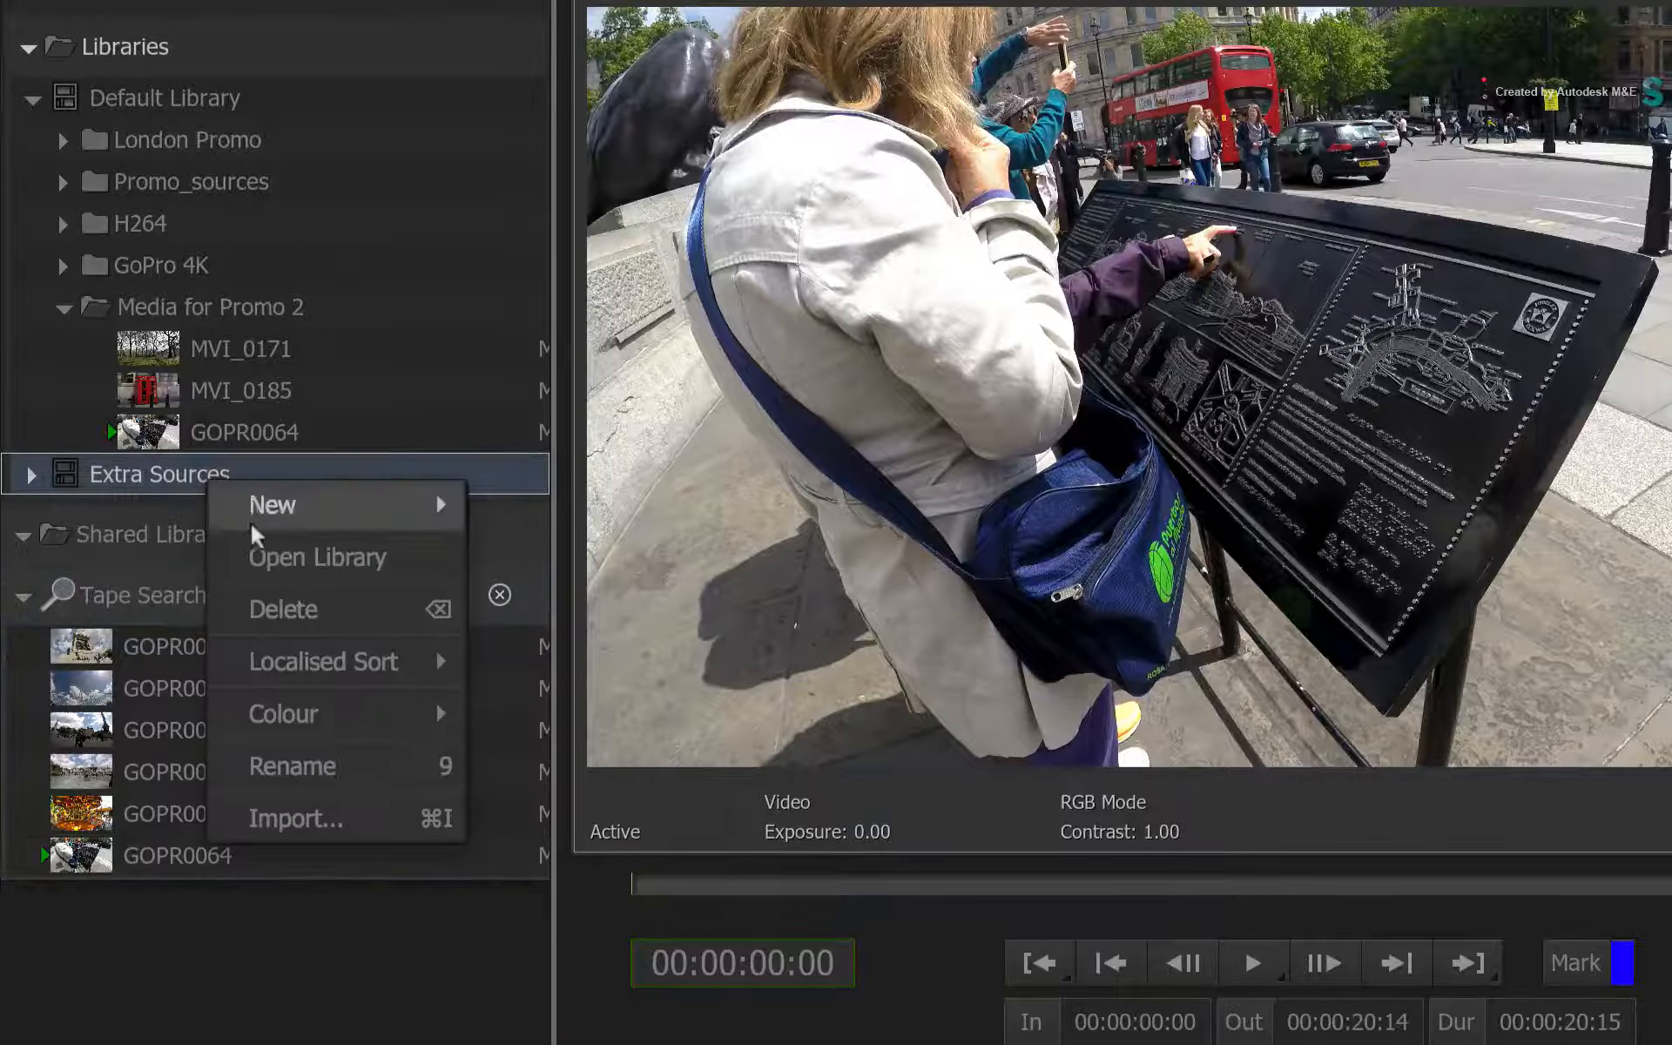
click(248, 550)
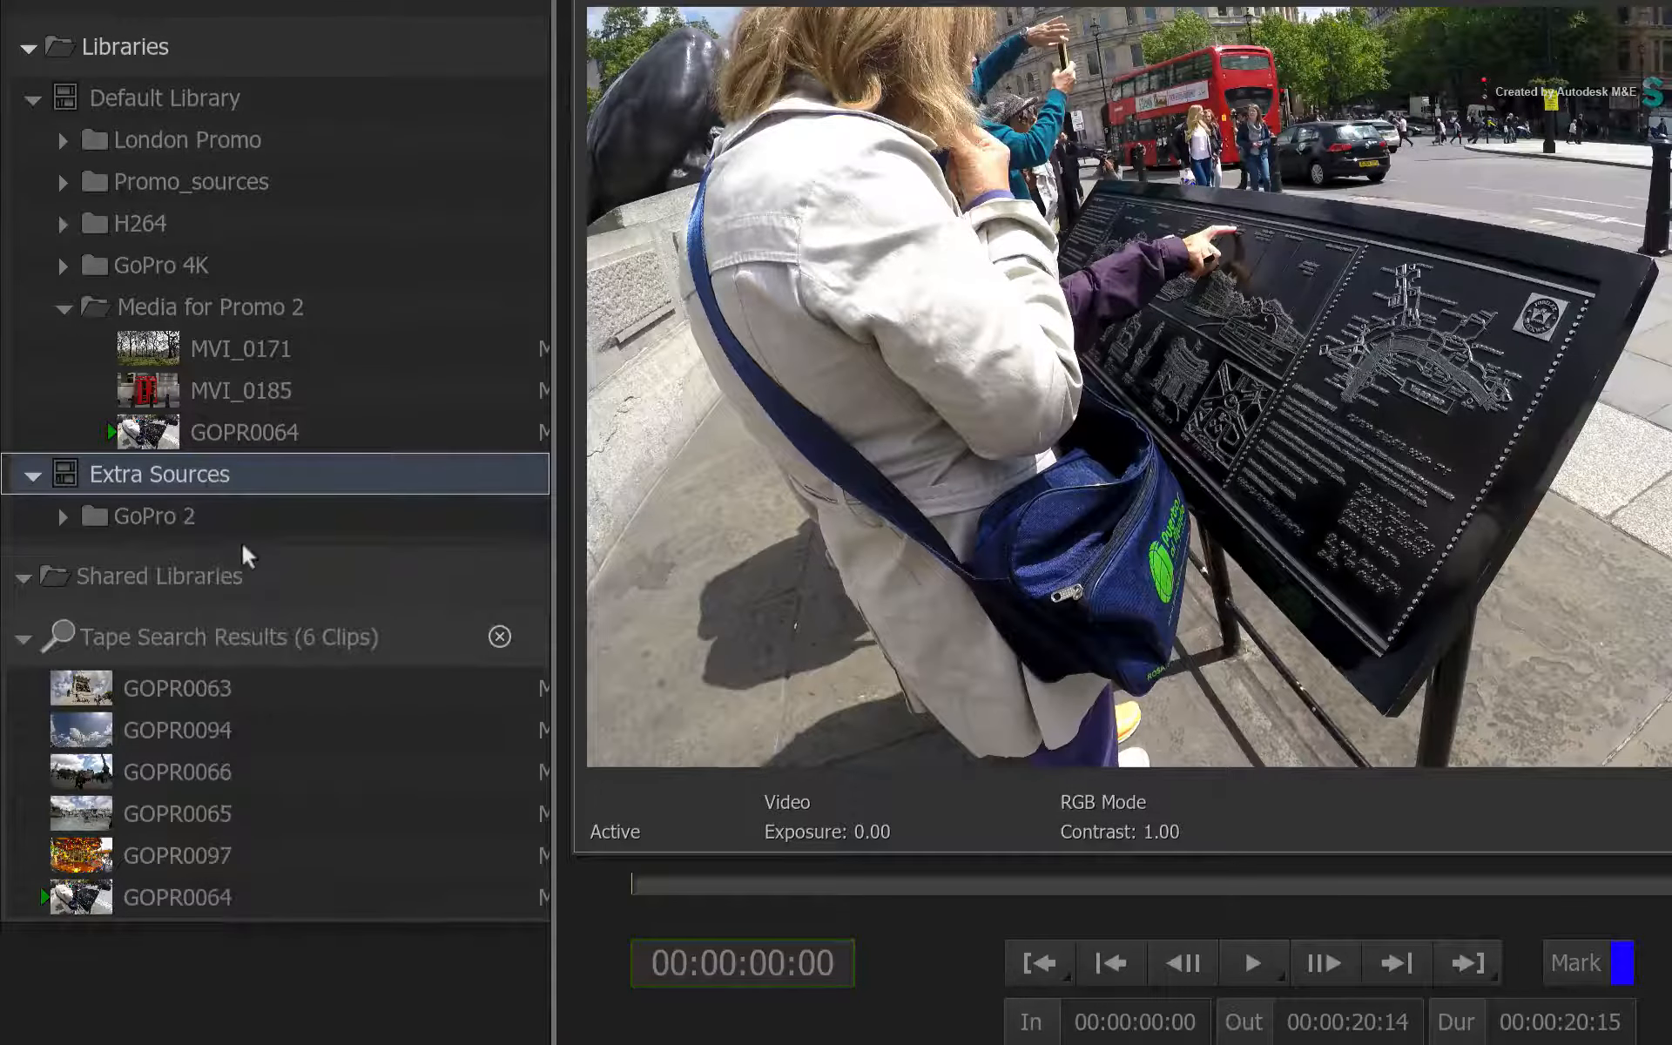
right_click(341, 623)
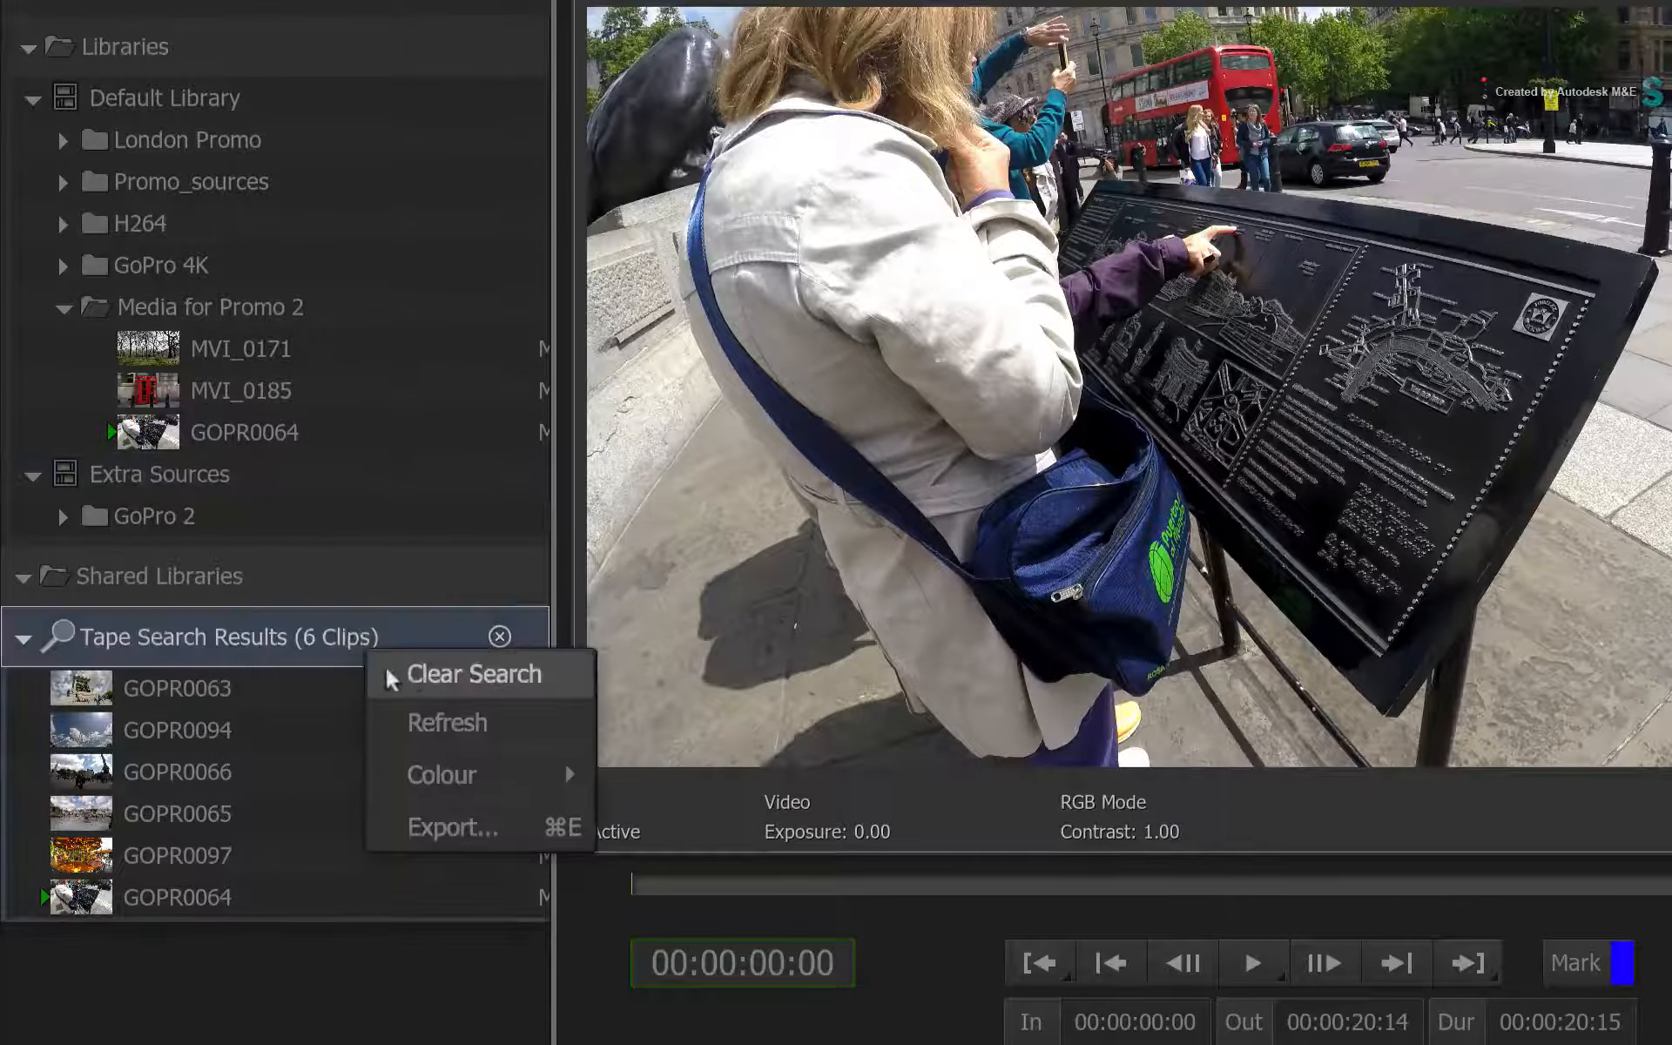
click(419, 703)
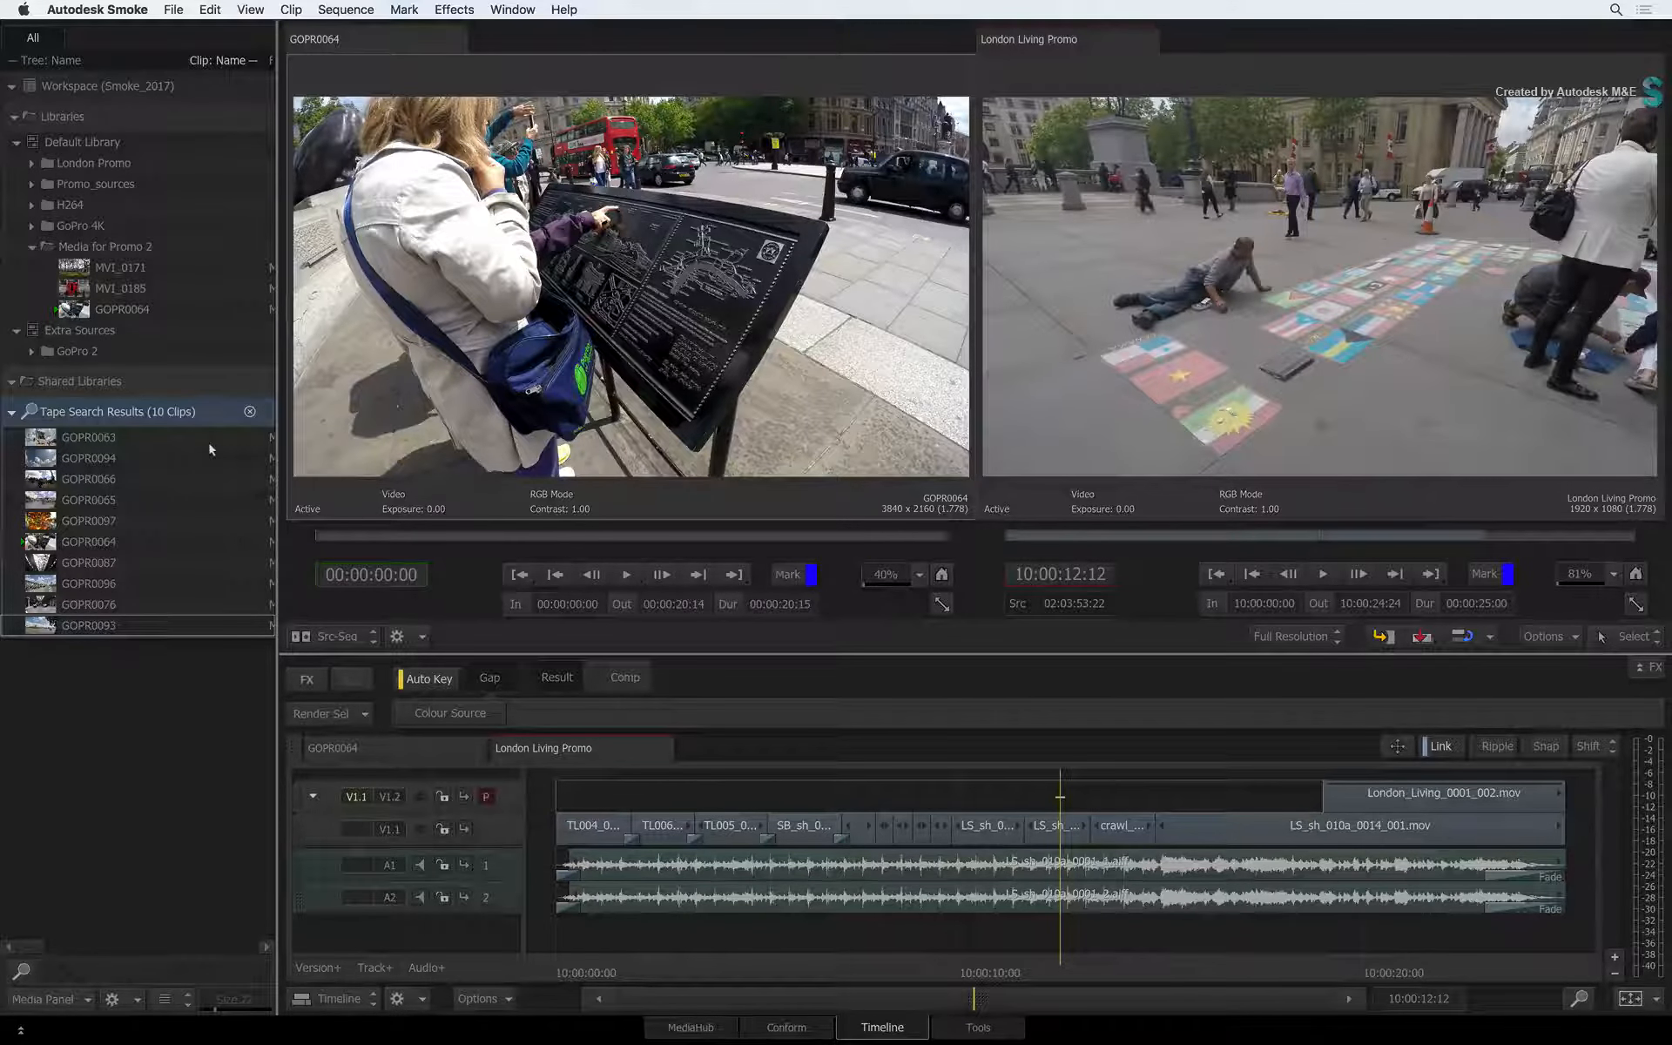
Expand the H264 and GoPro 4K folders and view GOPR0066, GOPR0097, GOPR0065, GOPR0094 and GOPR0063 from the search results
click(31, 204)
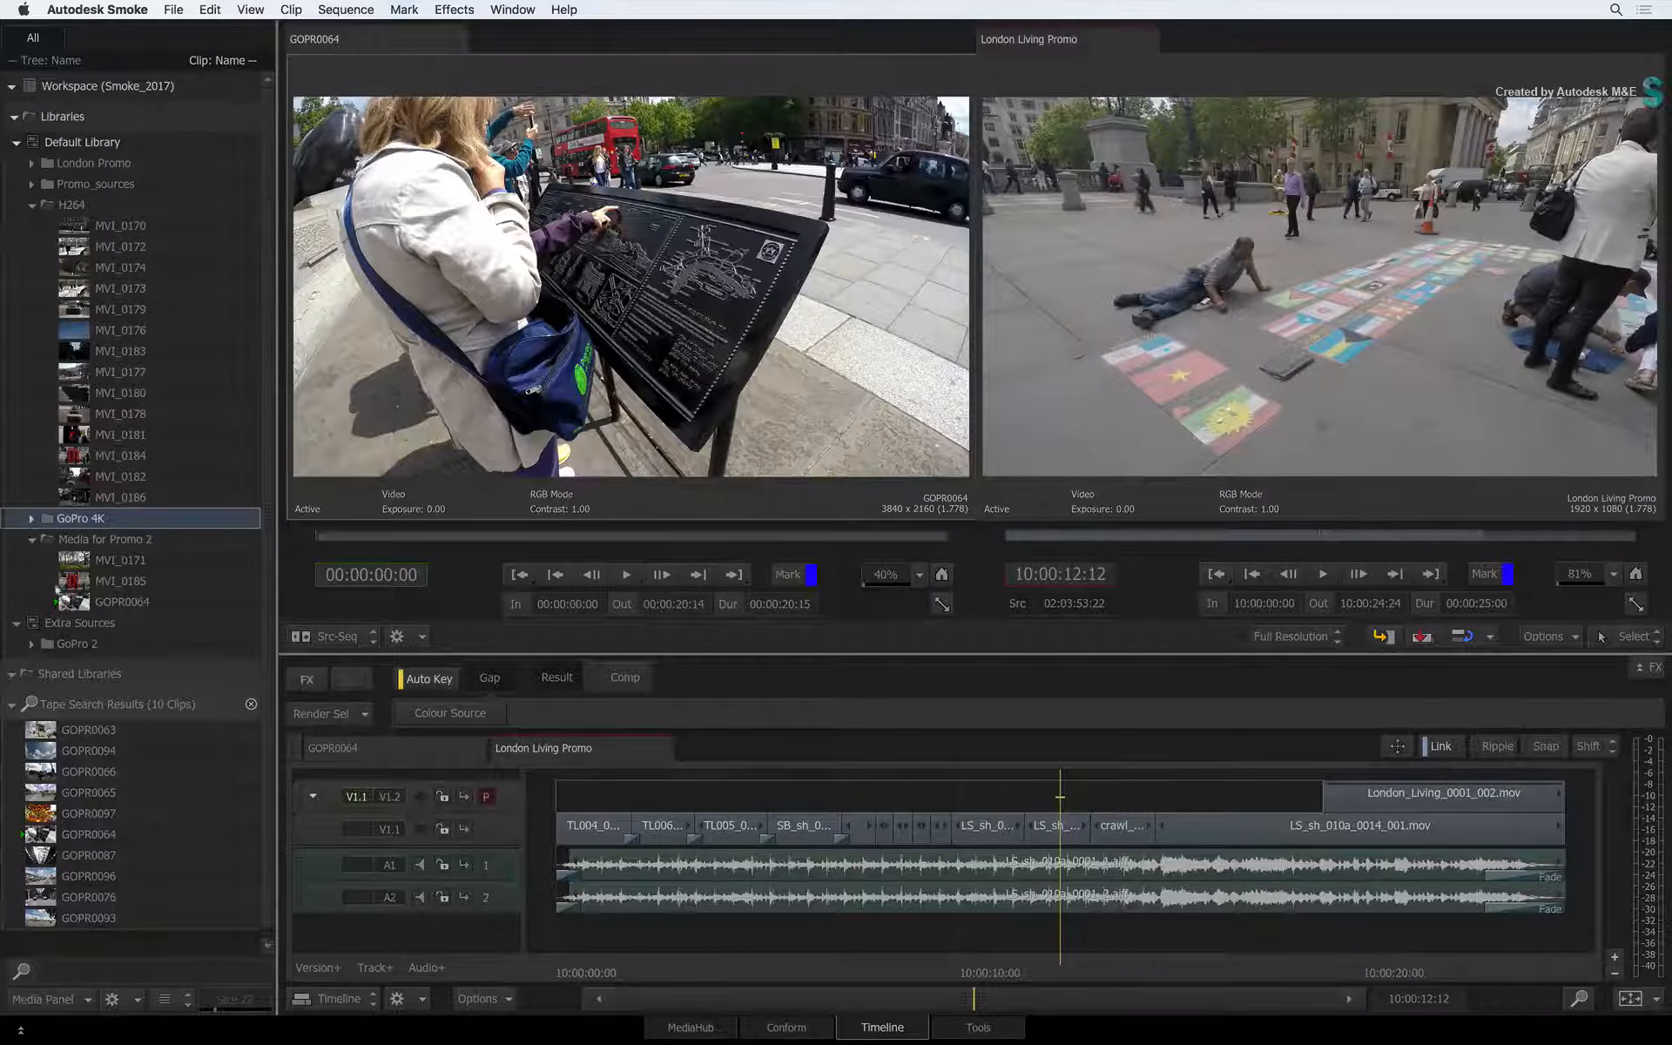
click(83, 771)
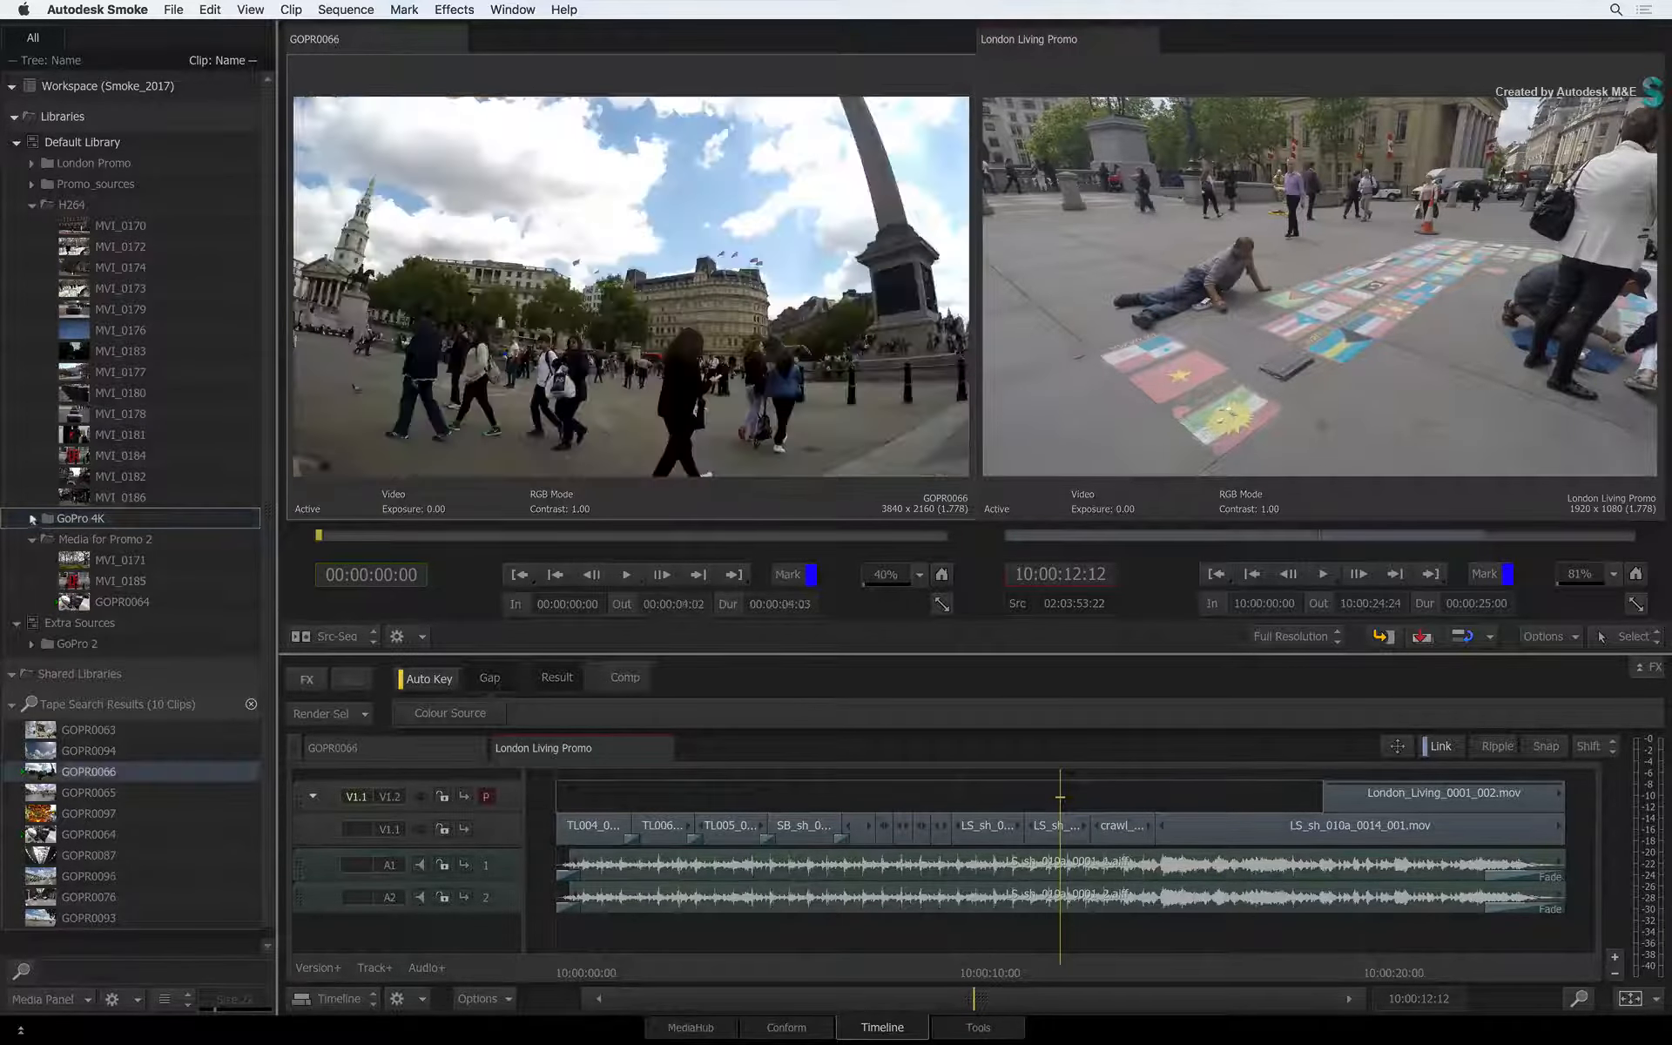
click(87, 812)
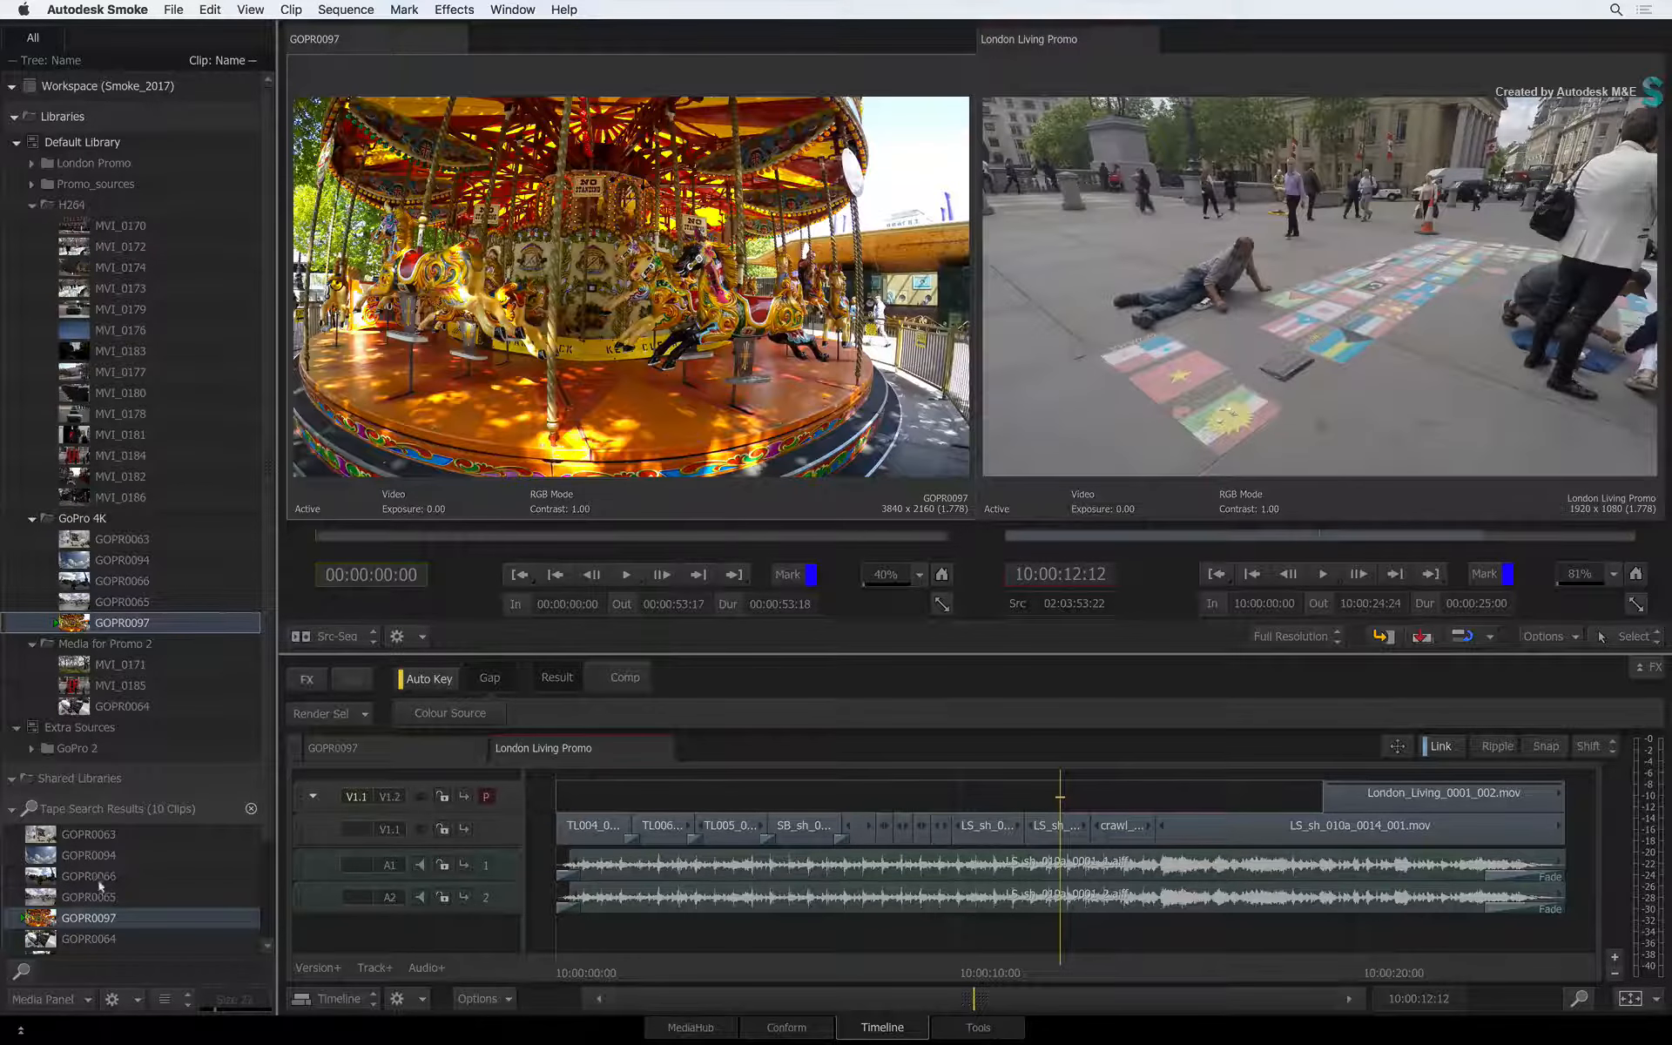
click(100, 888)
click(100, 875)
click(100, 851)
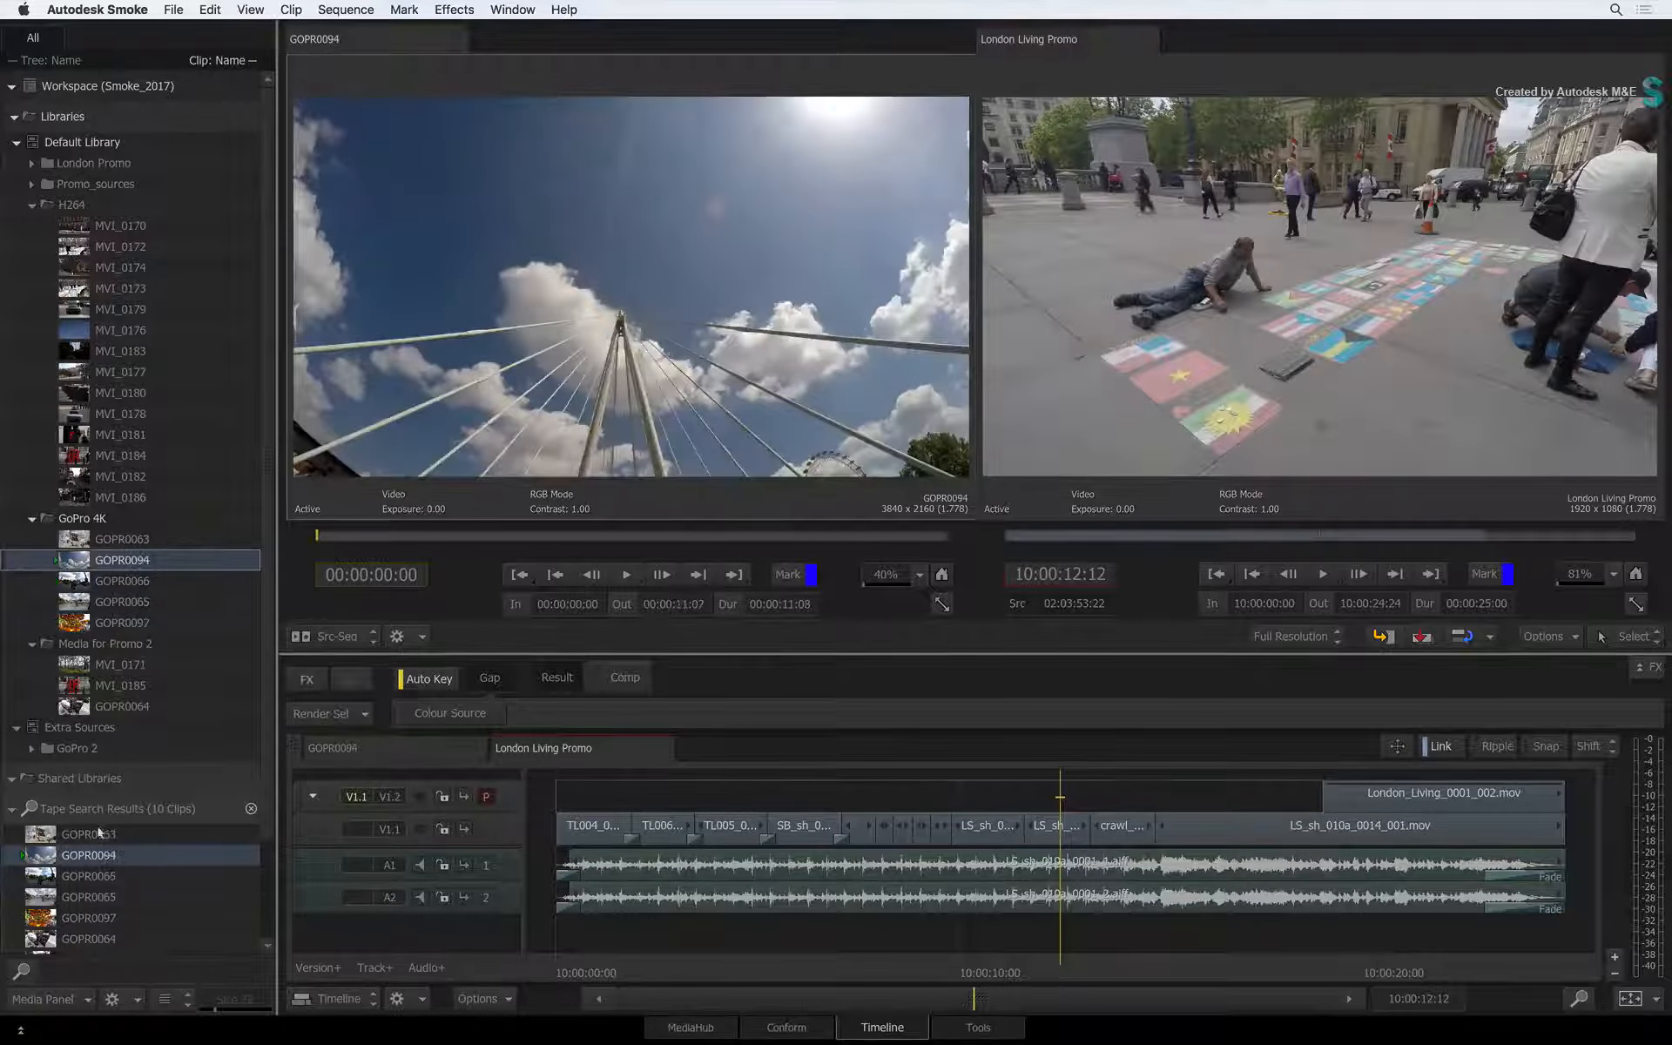
click(87, 833)
Clear the tape search results and scrub the London Living Promo sequence to 10:00:20:15
click(249, 808)
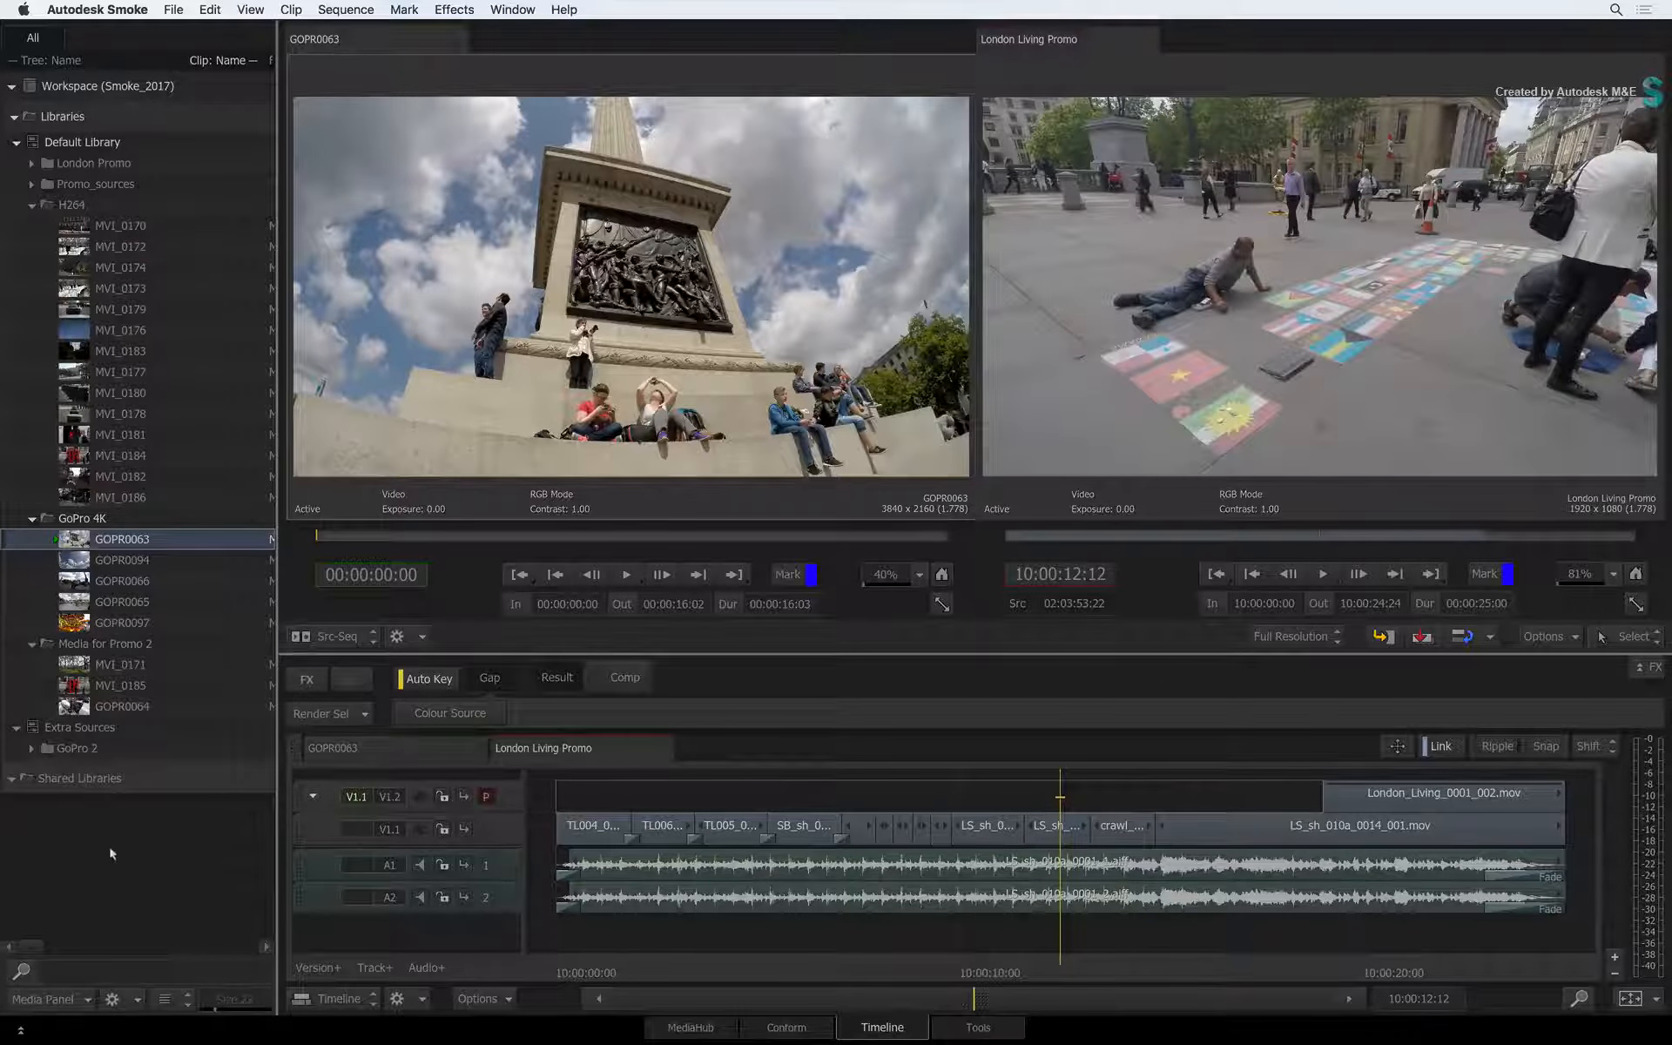
click(1097, 971)
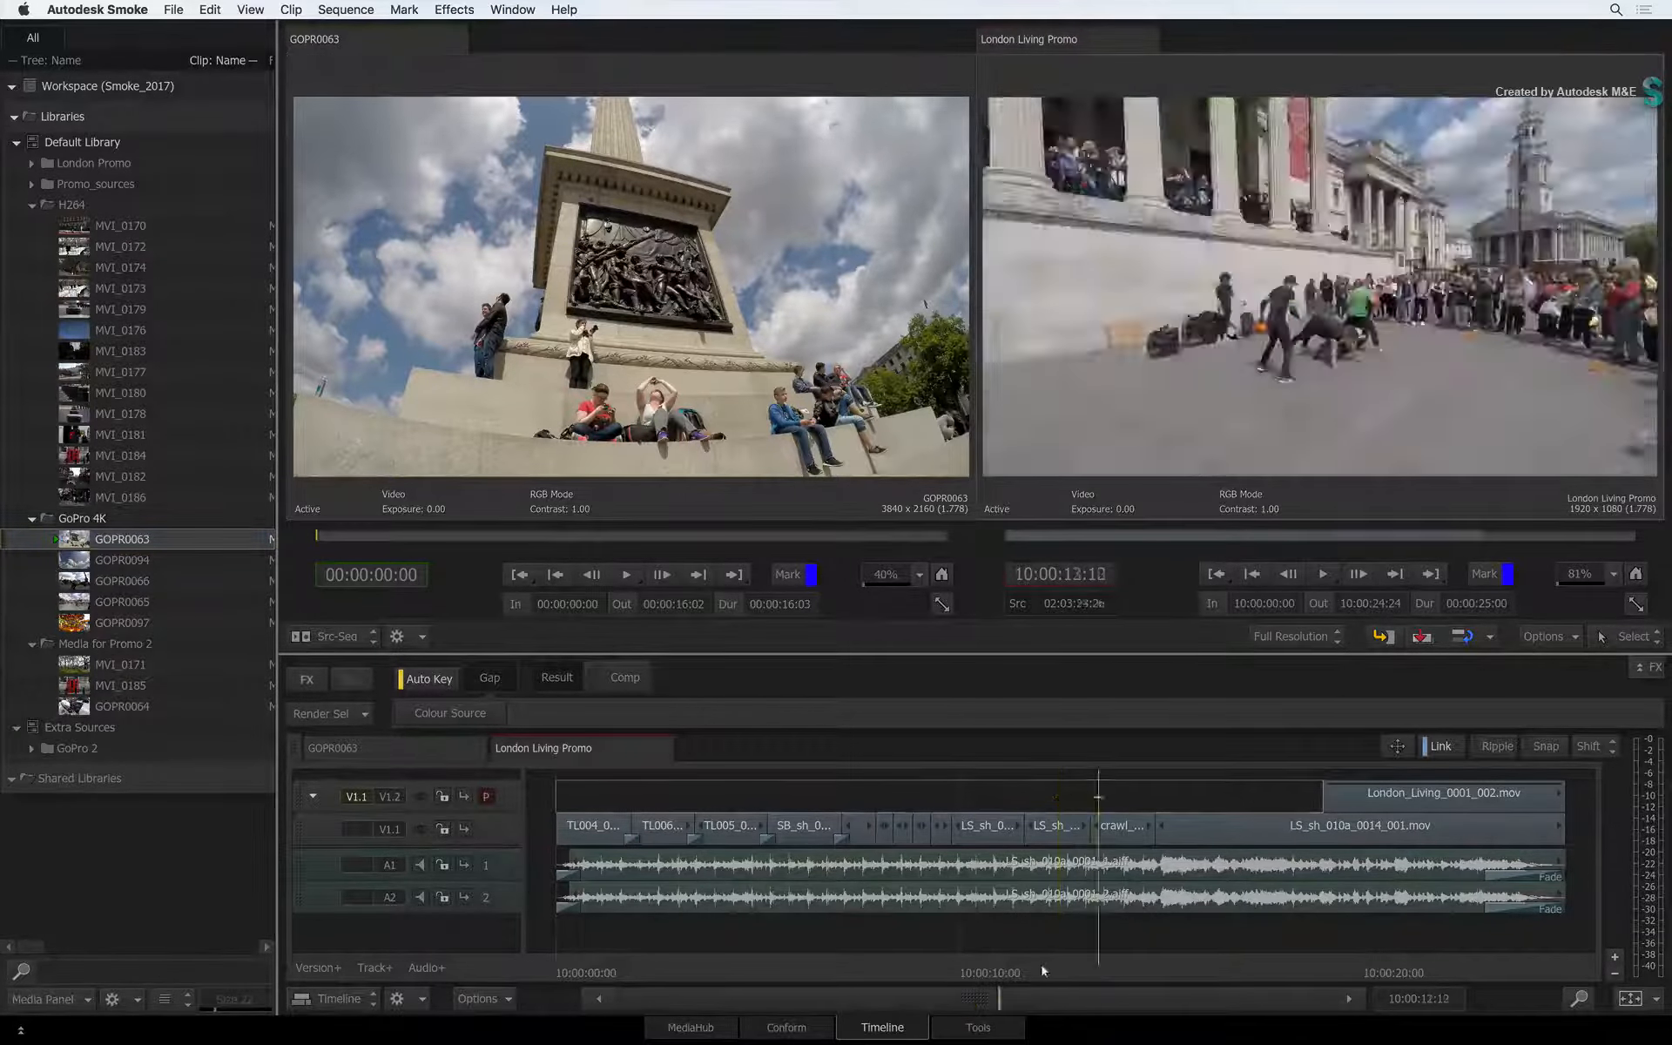
drag(1042, 970, 1385, 922)
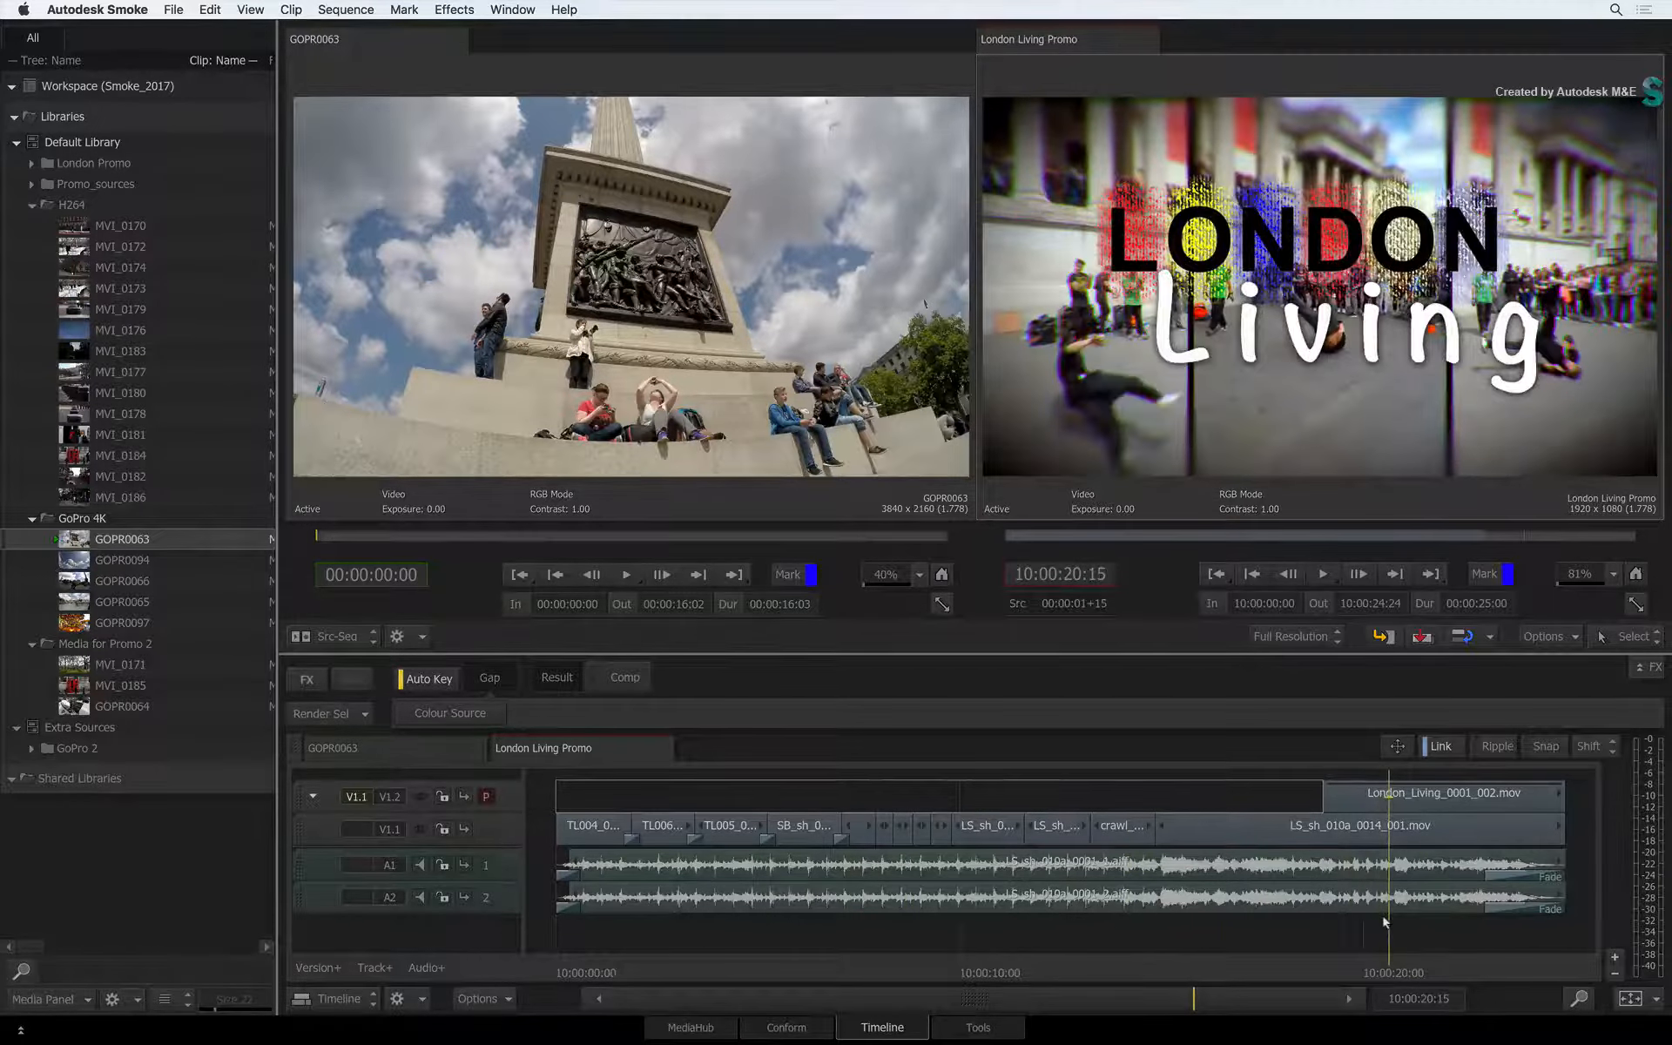